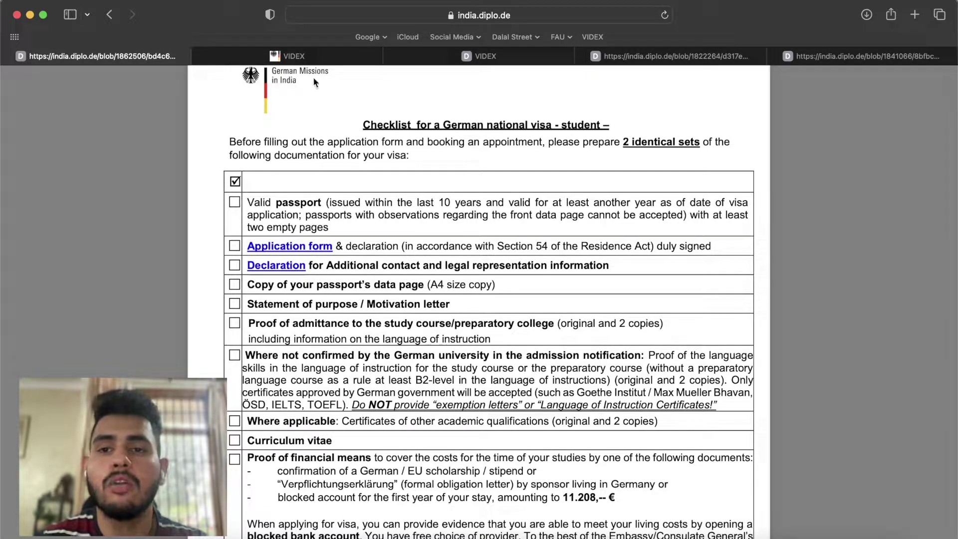
Look through the VIDEX welcome page and visa PDF tabs, then return to the German long-term stay form
{"action": "left_click", "coordinate": [317, 56]}
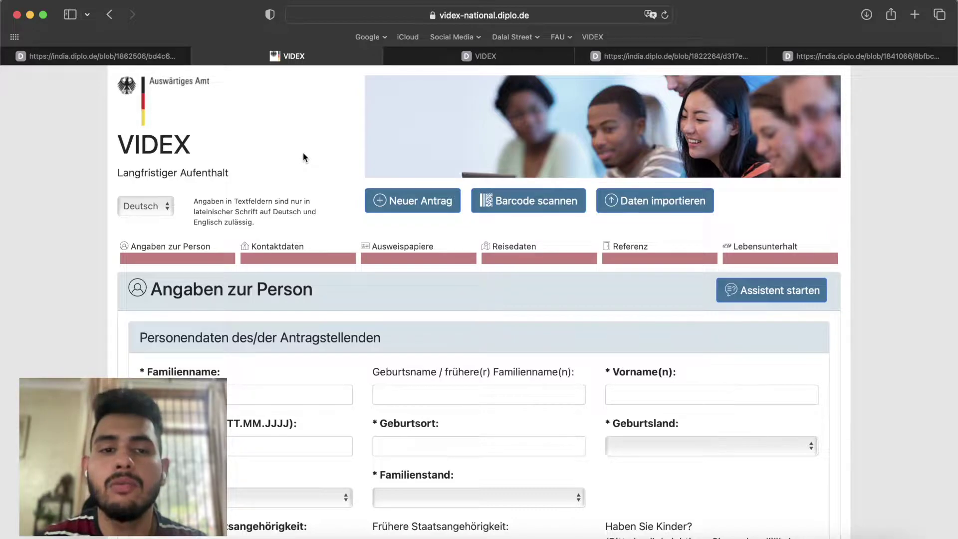
{"action": "left_click", "coordinate": [452, 55]}
{"action": "scroll", "coordinate": [412, 241], "scroll_direction": "down", "scroll_amount": 2}
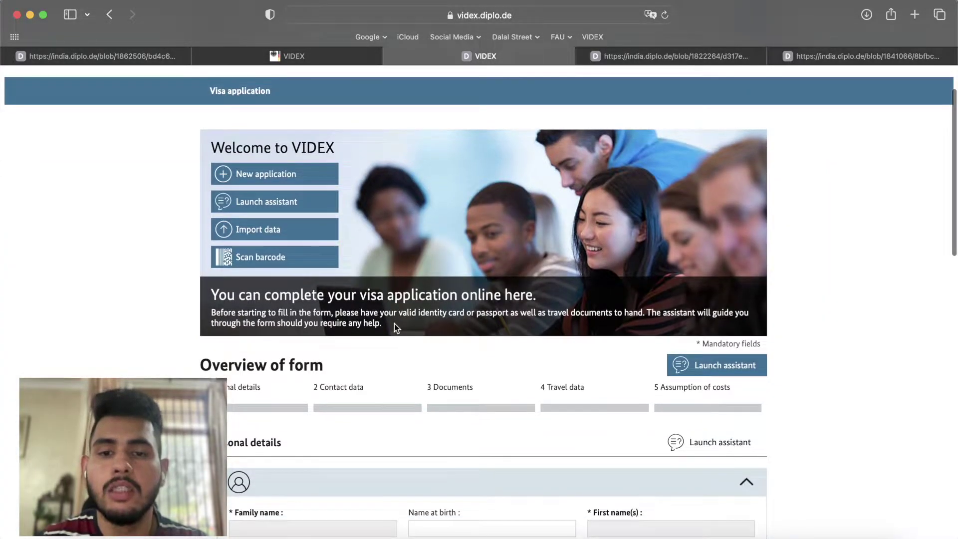
{"action": "left_click", "coordinate": [613, 59]}
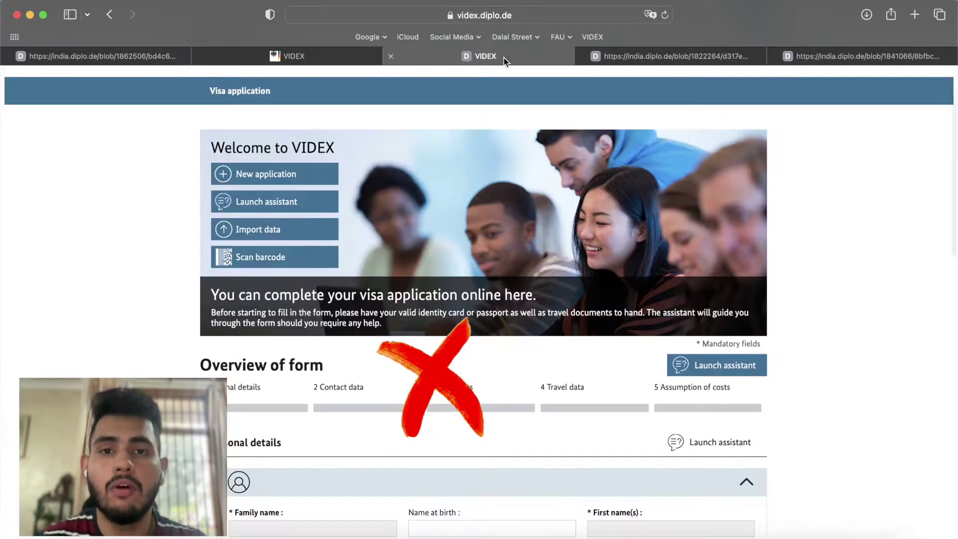
{"action": "left_click", "coordinate": [505, 58]}
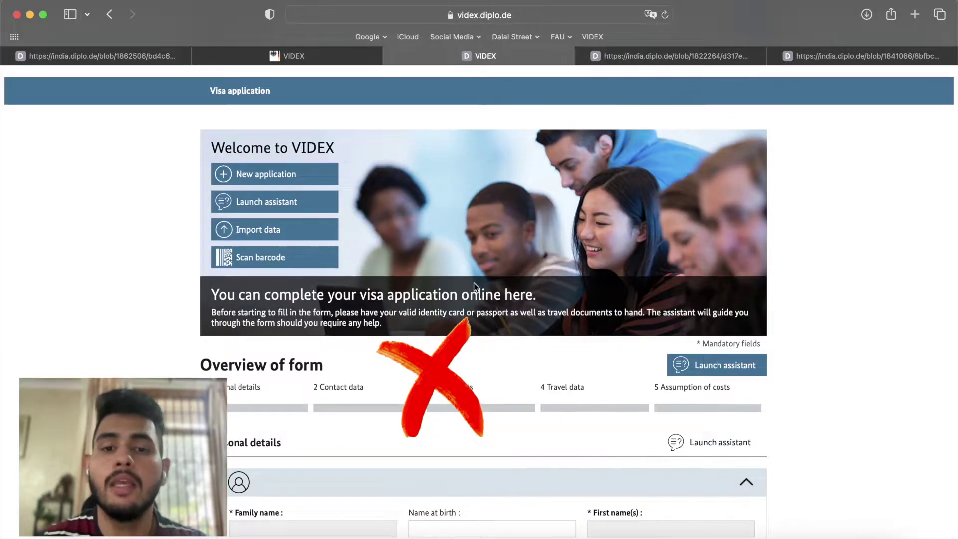
{"action": "left_click", "coordinate": [316, 57]}
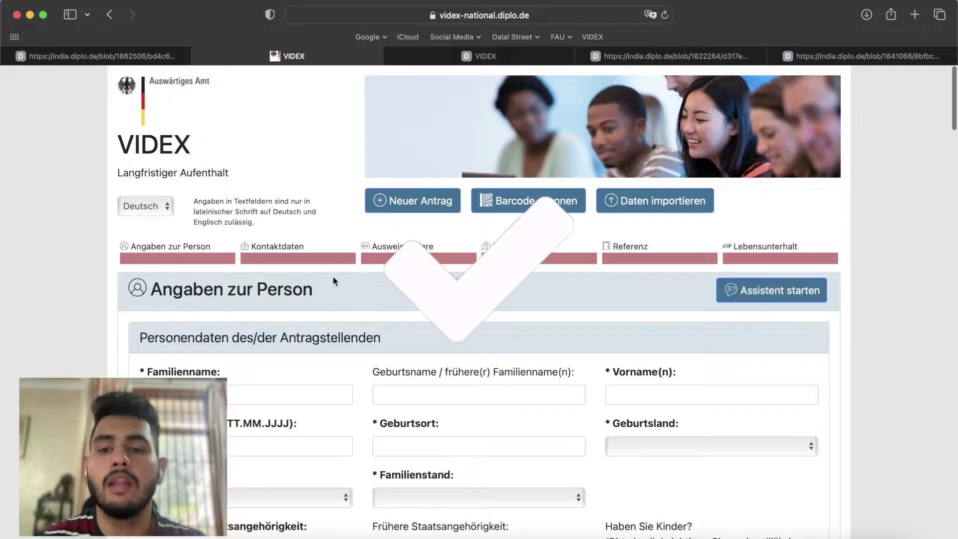
Set the form language to English and scroll down to the Personal details fields
{"action": "left_click", "coordinate": [160, 206]}
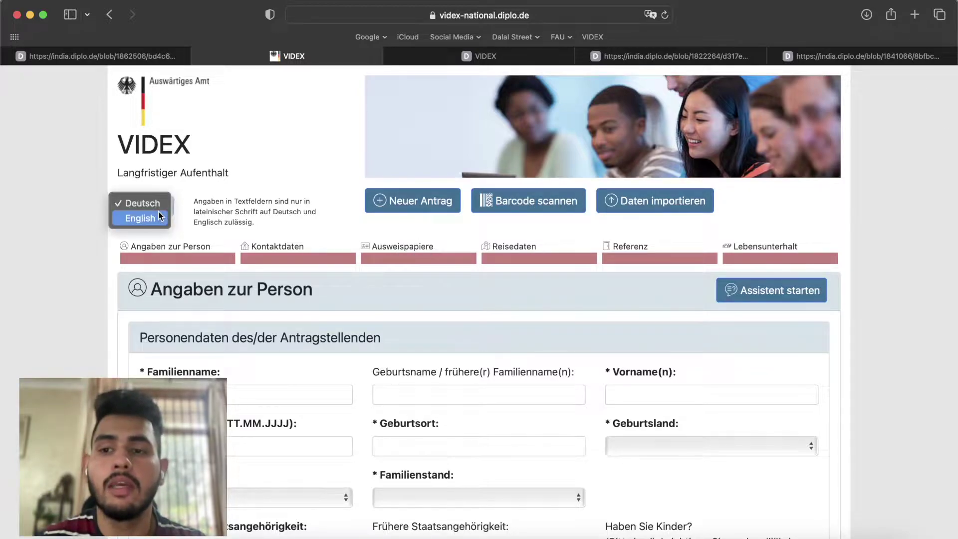
{"action": "left_click", "coordinate": [159, 218]}
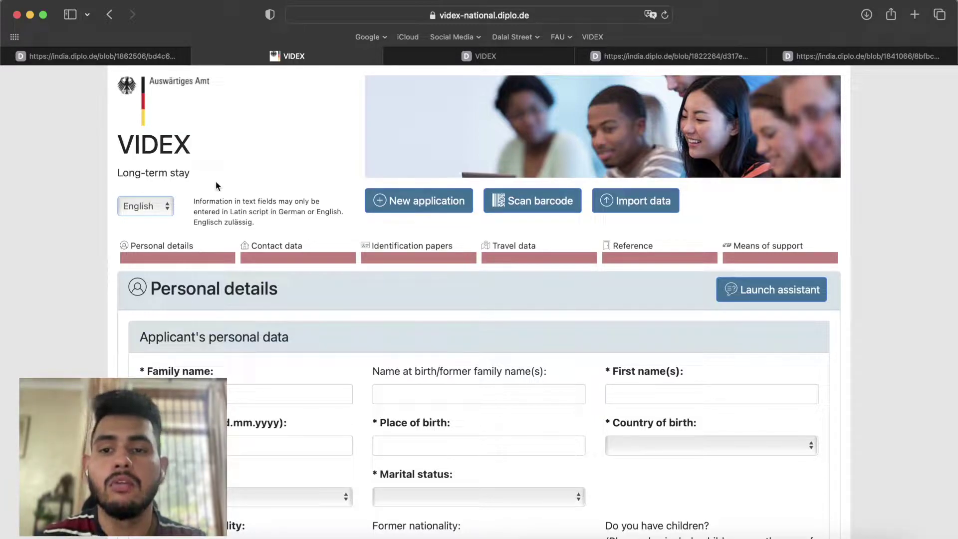
{"action": "scroll", "coordinate": [253, 254], "scroll_direction": "down", "scroll_amount": 1}
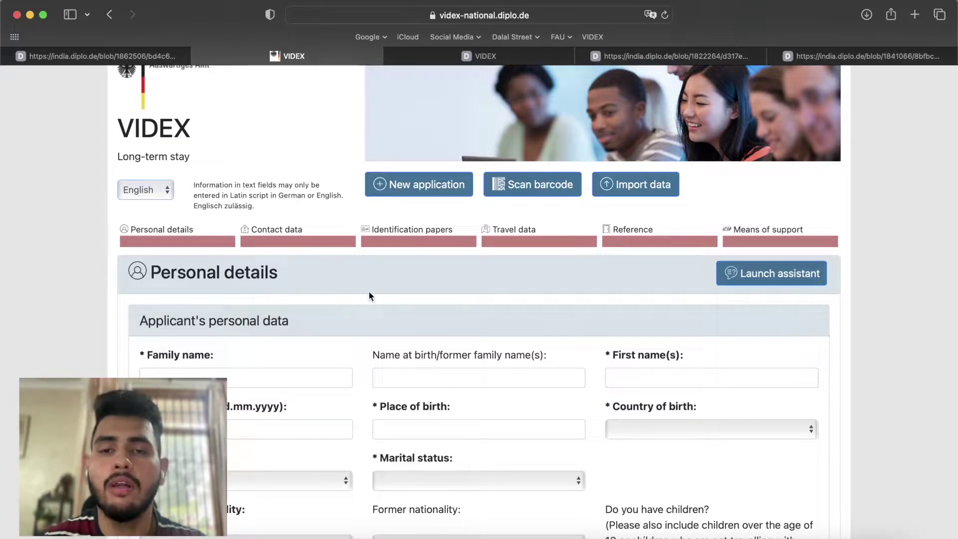
{"action": "scroll", "coordinate": [370, 295], "scroll_direction": "down", "scroll_amount": 1}
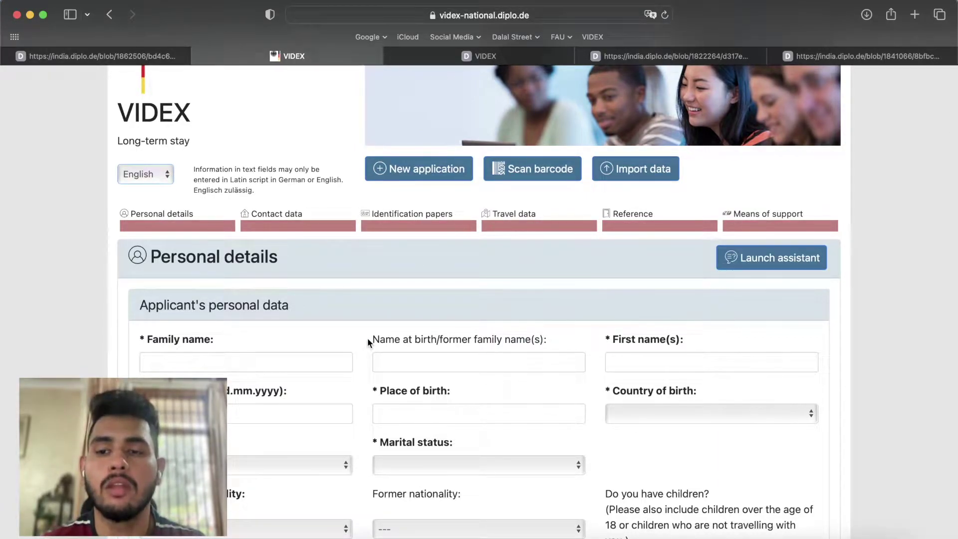
{"action": "scroll", "coordinate": [368, 341], "scroll_direction": "down", "scroll_amount": 1}
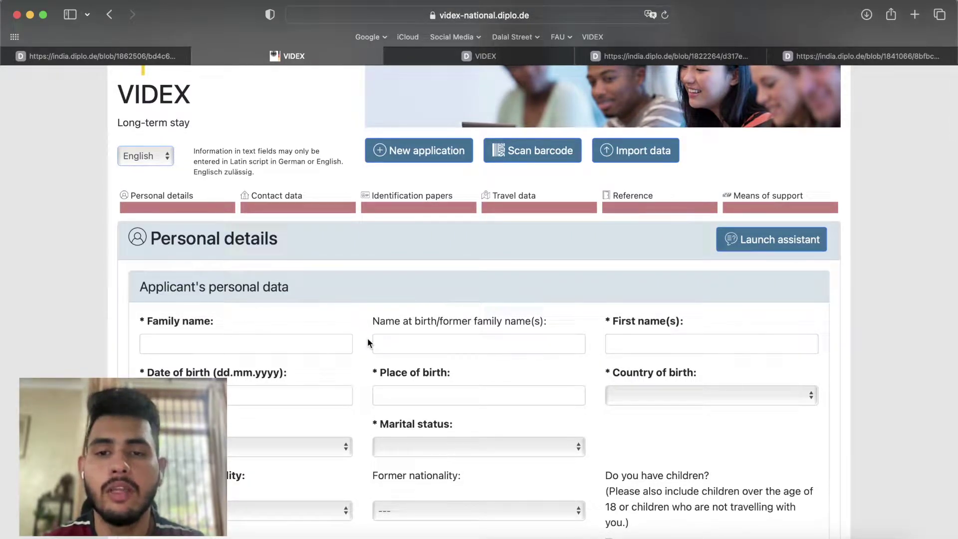
{"action": "scroll", "coordinate": [368, 342], "scroll_direction": "down", "scroll_amount": 4}
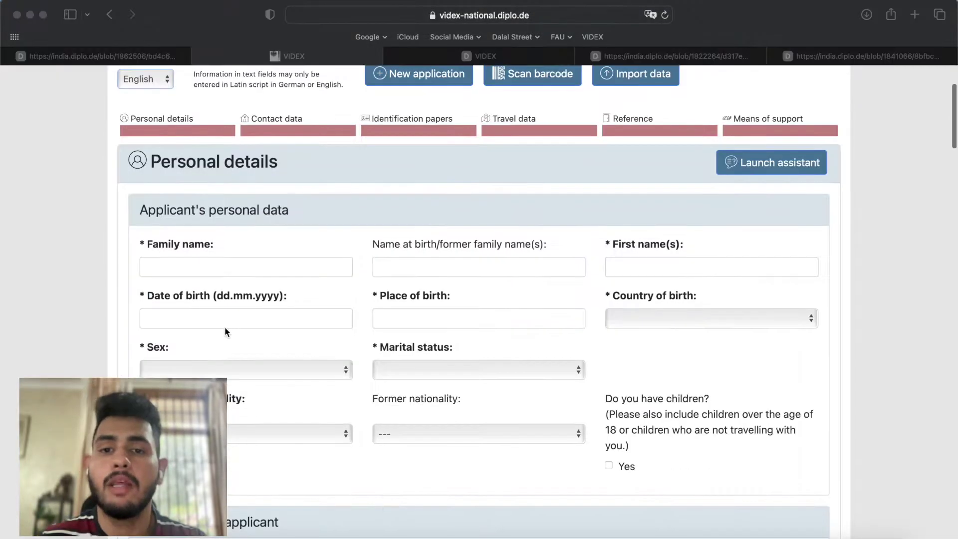
{"action": "left_click", "coordinate": [261, 272]}
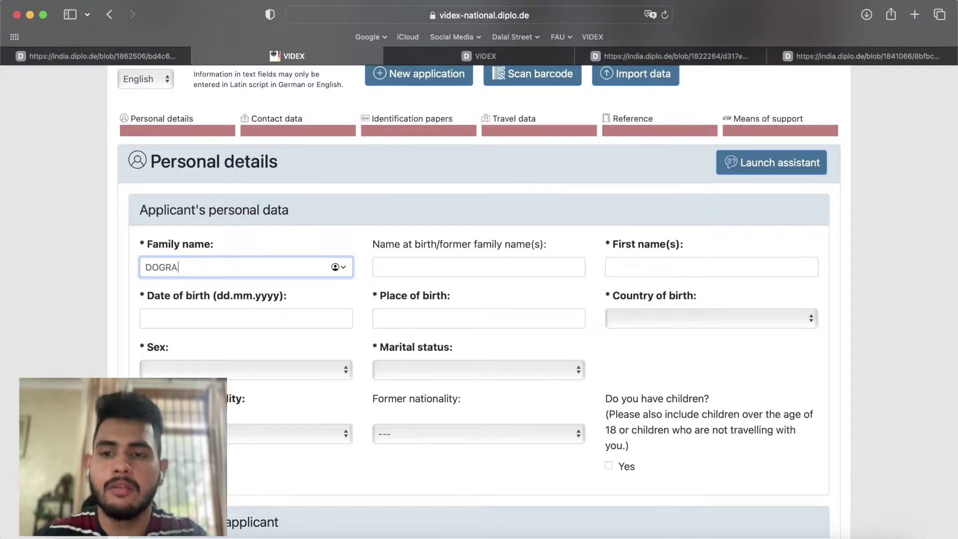
{"action": "key", "text": "Tab"}
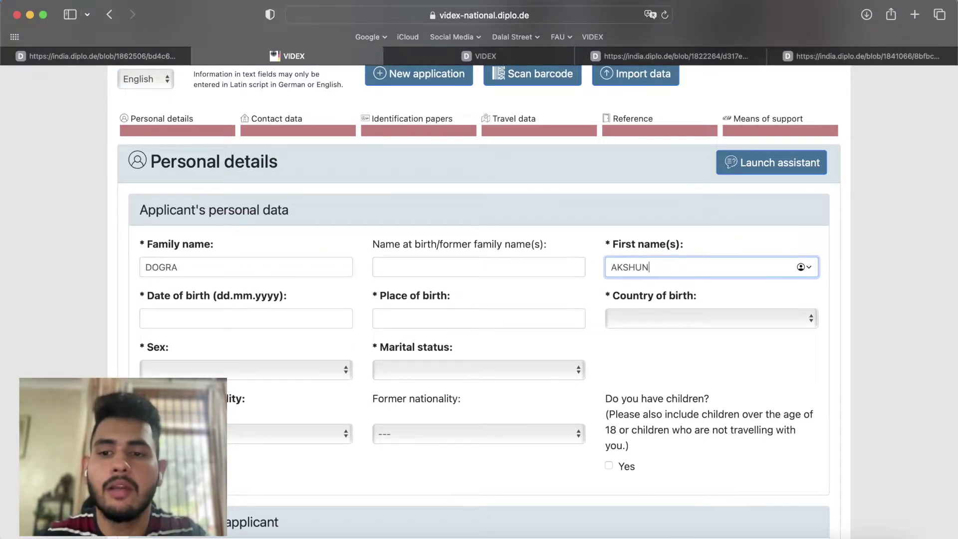
{"action": "key", "text": "Tab"}
{"action": "key", "text": "Tab"}
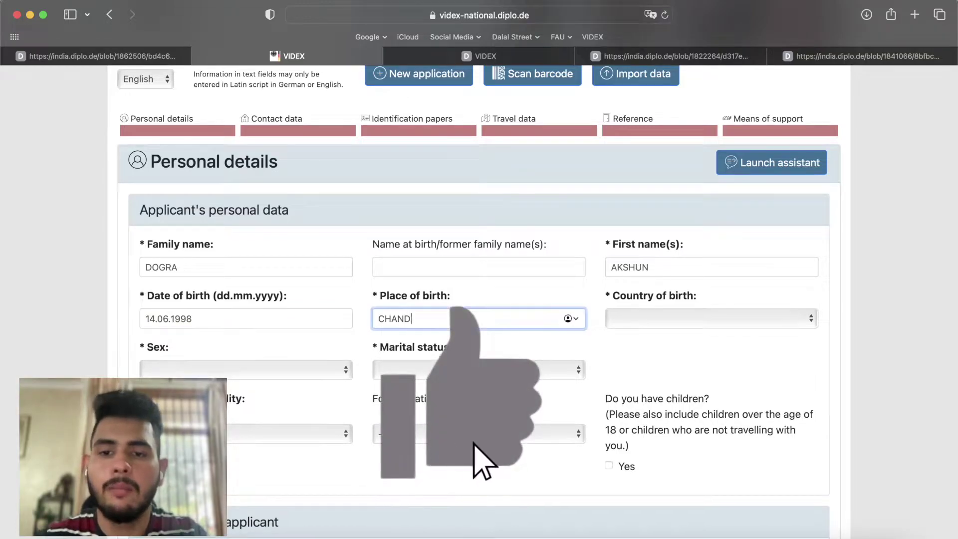
{"action": "type", "text": "GARH"}
Set country of birth India, sex Male, marital status Single and current nationality India
{"action": "key", "text": "Tab"}
{"action": "type", "text": "India"}
{"action": "key", "text": "Tab"}
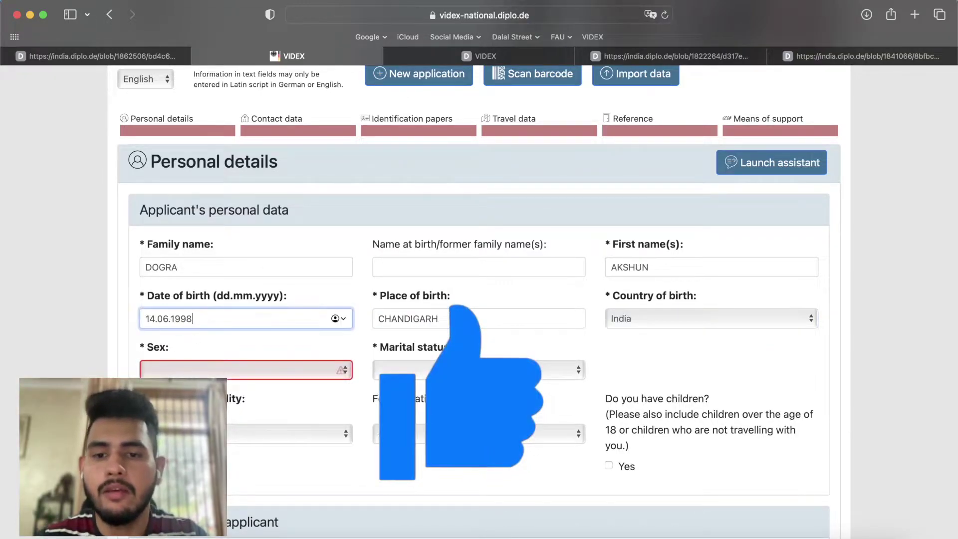
{"action": "key", "text": "m"}
{"action": "left_click", "coordinate": [417, 370]}
{"action": "left_click", "coordinate": [417, 382]}
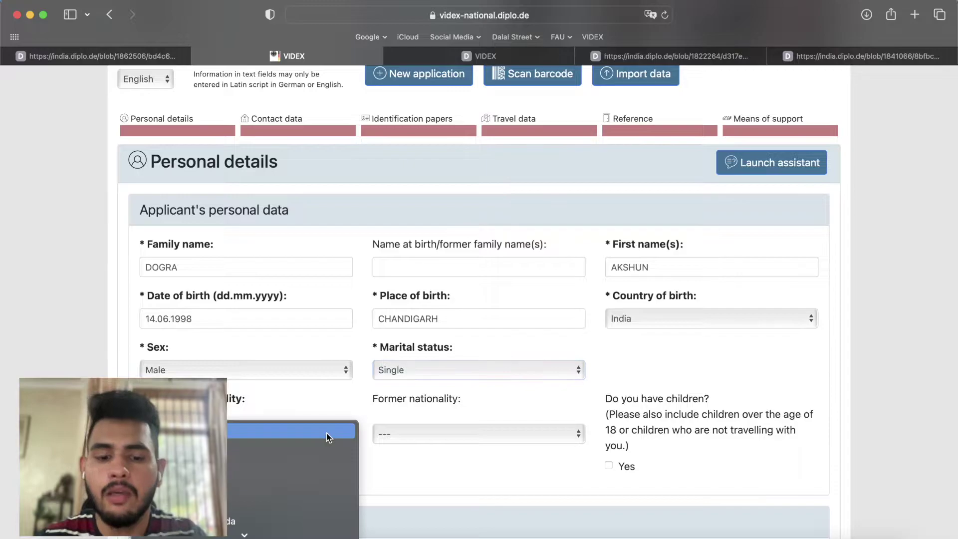
{"action": "left_click", "coordinate": [330, 434]}
{"action": "type", "text": "India"}
{"action": "key", "text": "Return"}
{"action": "scroll", "coordinate": [505, 320], "scroll_direction": "down", "scroll_amount": 3}
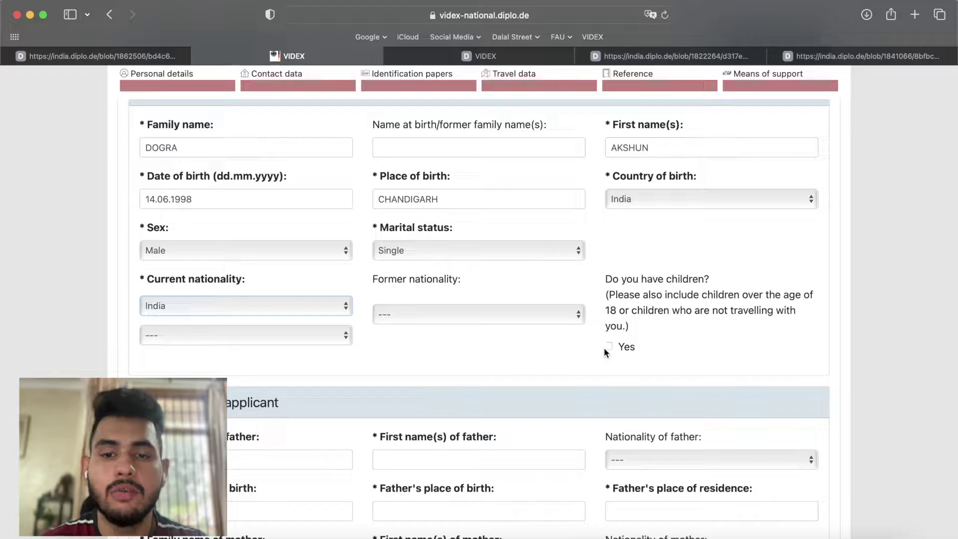
{"action": "scroll", "coordinate": [611, 348], "scroll_direction": "down", "scroll_amount": 1}
{"action": "scroll", "coordinate": [610, 349], "scroll_direction": "down", "scroll_amount": 5}
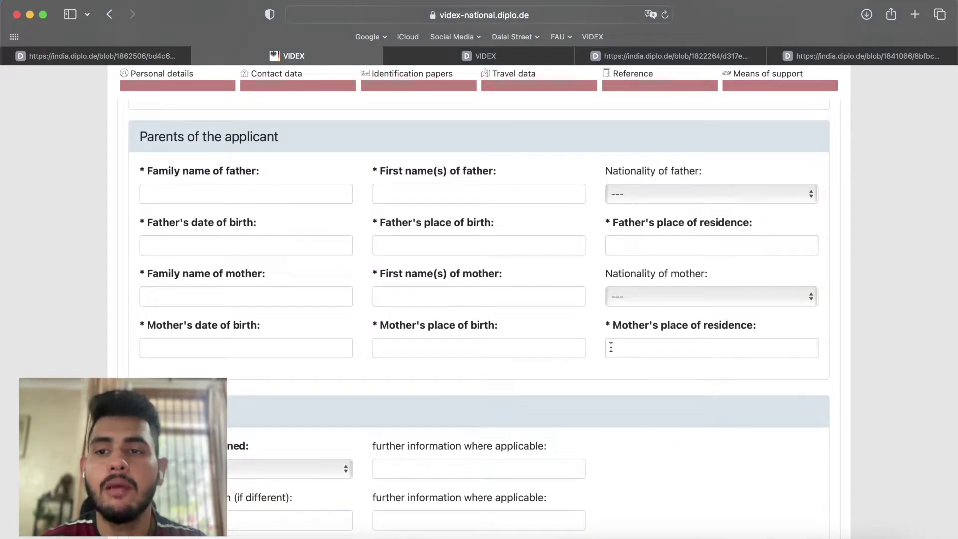
{"action": "left_click", "coordinate": [297, 198]}
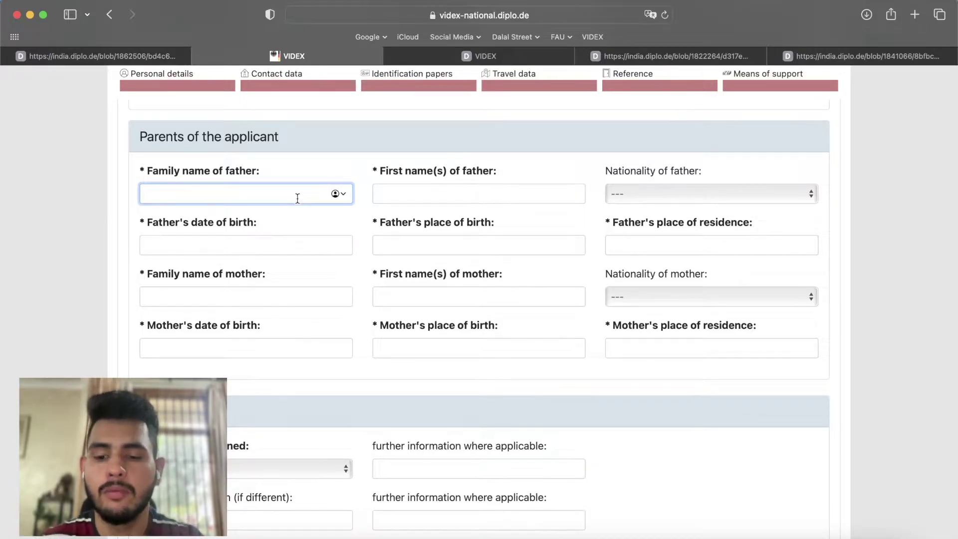
{"action": "type", "text": "DOGRA"}
{"action": "key", "text": "Tab"}
{"action": "type", "text": "FATHER"}
{"action": "key", "text": "Tab"}
{"action": "key", "text": "i"}
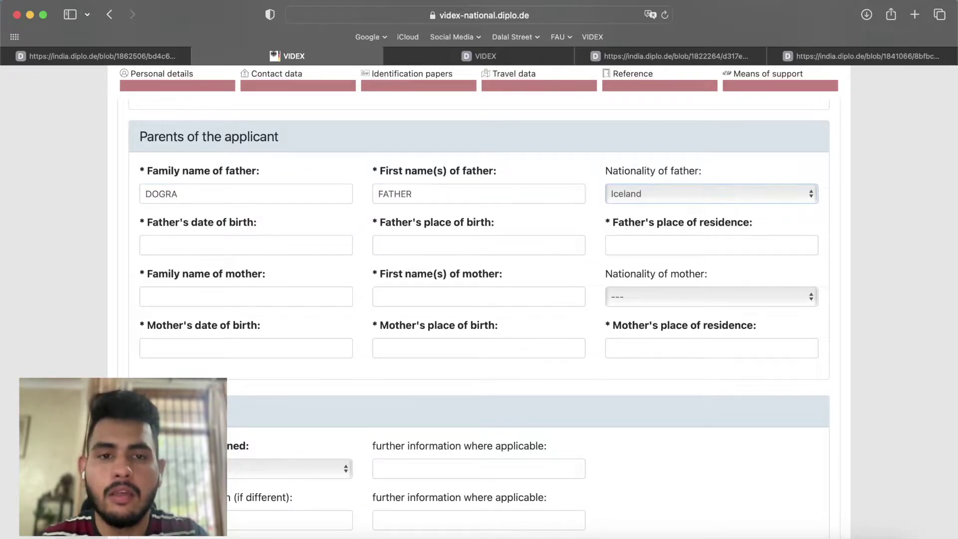
{"action": "key", "text": "n"}
{"action": "key", "text": "Tab"}
{"action": "type", "text": "12.09.1998"}
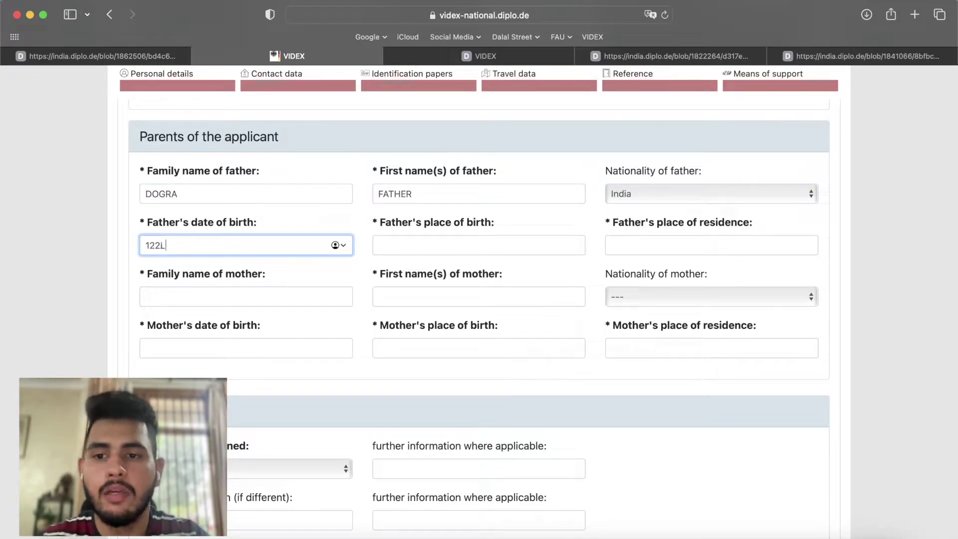
{"action": "key", "text": "Tab"}
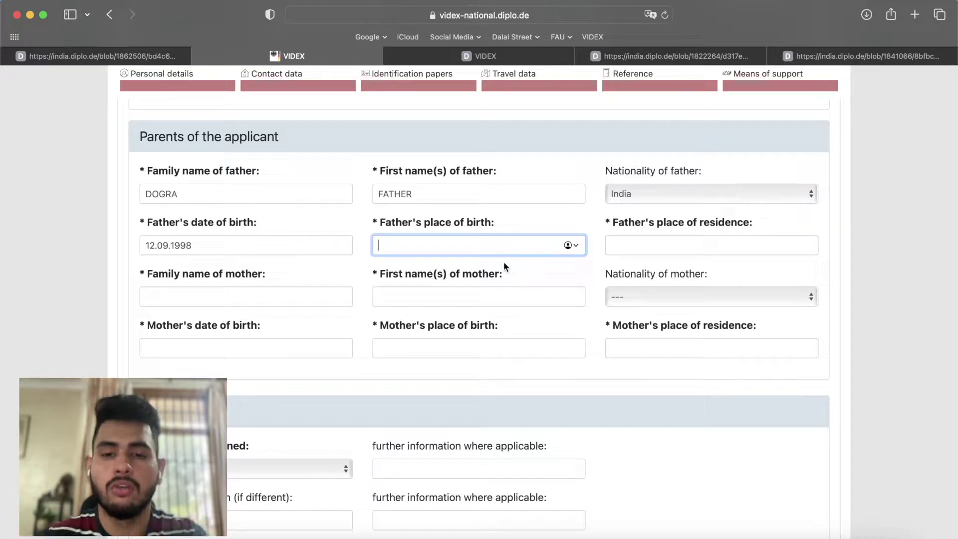
{"action": "type", "text": "CITY"}
{"action": "key", "text": "Tab"}
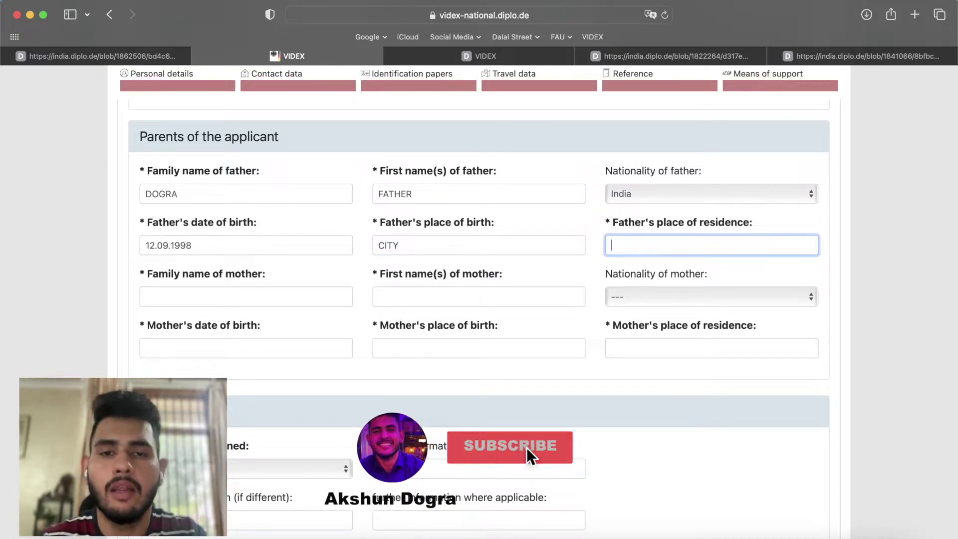
{"action": "type", "text": "ADDRESSE"}
Enter the mother's names, nationality India, birth date 12.09.1998, birthplace CITY and place of residence
{"action": "key", "text": "Tab"}
{"action": "type", "text": "DOGRA"}
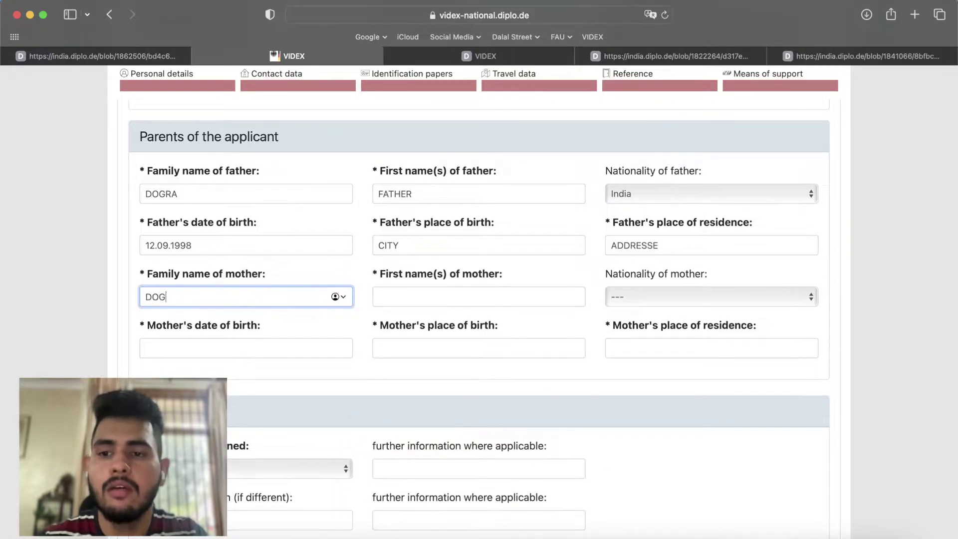
{"action": "key", "text": "Tab"}
{"action": "type", "text": "MOTHER"}
{"action": "left_click", "coordinate": [624, 299]}
{"action": "type", "text": "india"}
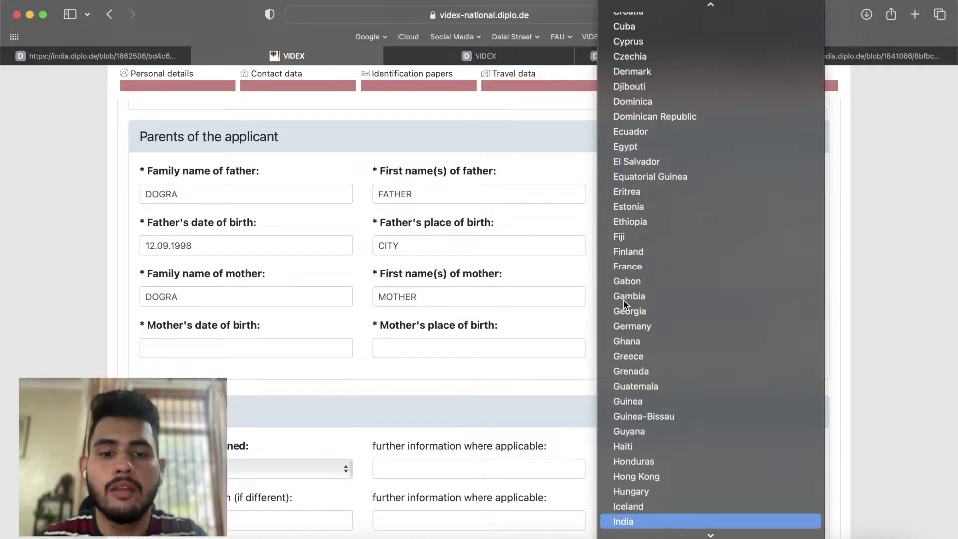
{"action": "key", "text": "Return"}
{"action": "left_click", "coordinate": [209, 347]}
{"action": "type", "text": "12.09.1998"}
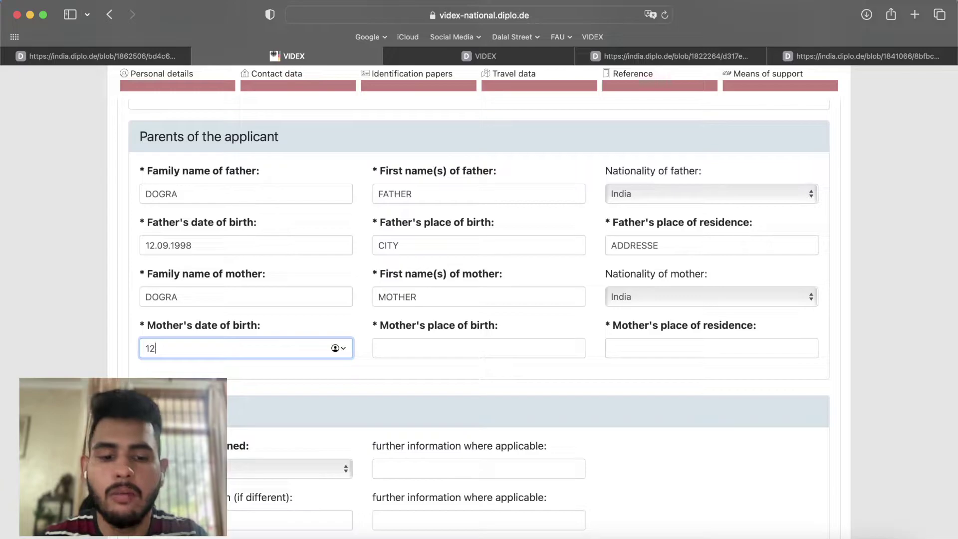
{"action": "key", "text": "Tab"}
{"action": "type", "text": "CITY"}
{"action": "key", "text": "Tab"}
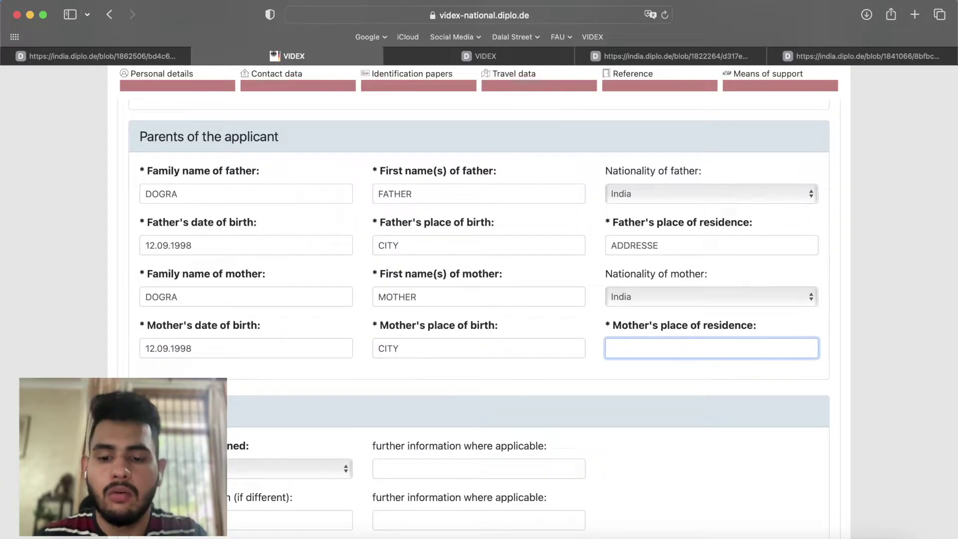
{"action": "type", "text": "ADDRESS"}
{"action": "scroll", "coordinate": [489, 354], "scroll_direction": "down", "scroll_amount": 5}
Choose Computer expert from the Occupation learned list
{"action": "scroll", "coordinate": [488, 354], "scroll_direction": "down", "scroll_amount": 2}
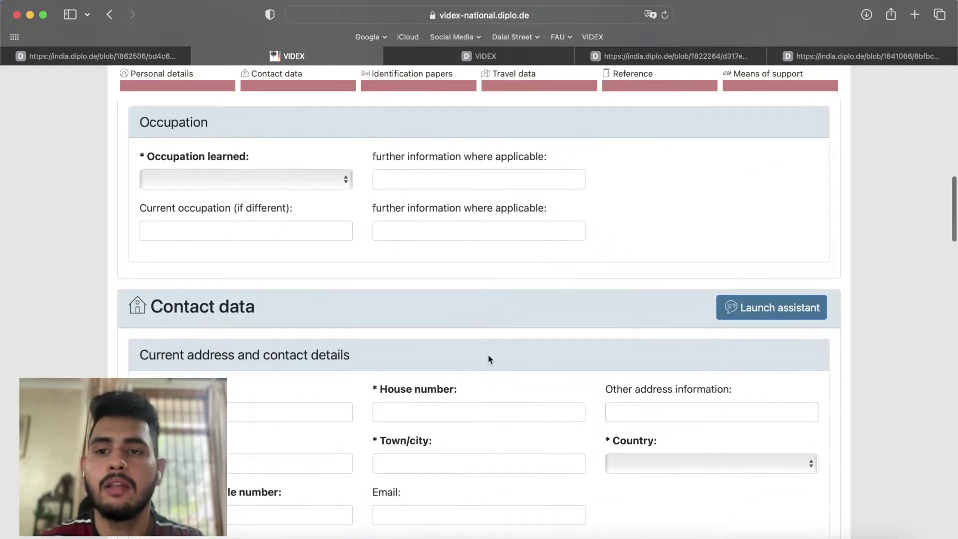
{"action": "left_click", "coordinate": [339, 180]}
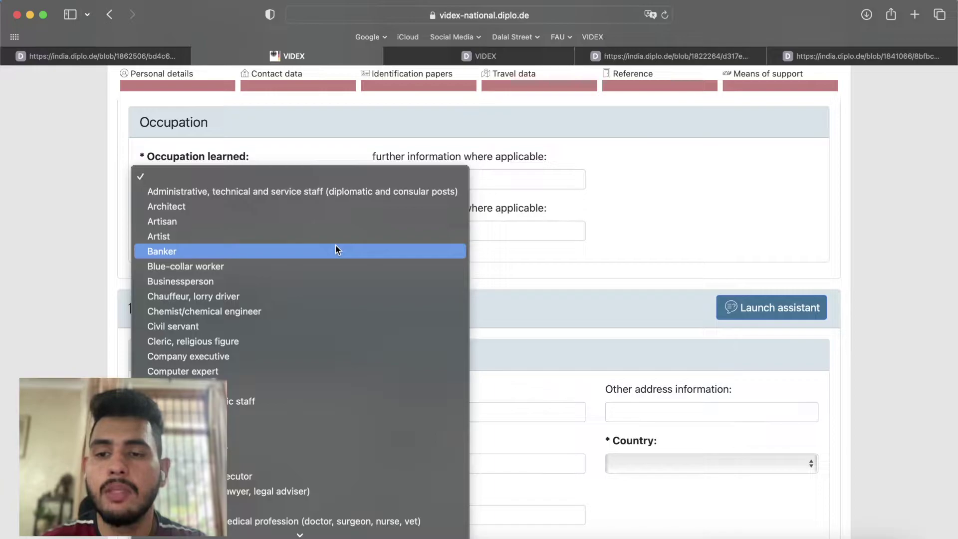
{"action": "scroll", "coordinate": [335, 250], "scroll_direction": "down", "scroll_amount": 3}
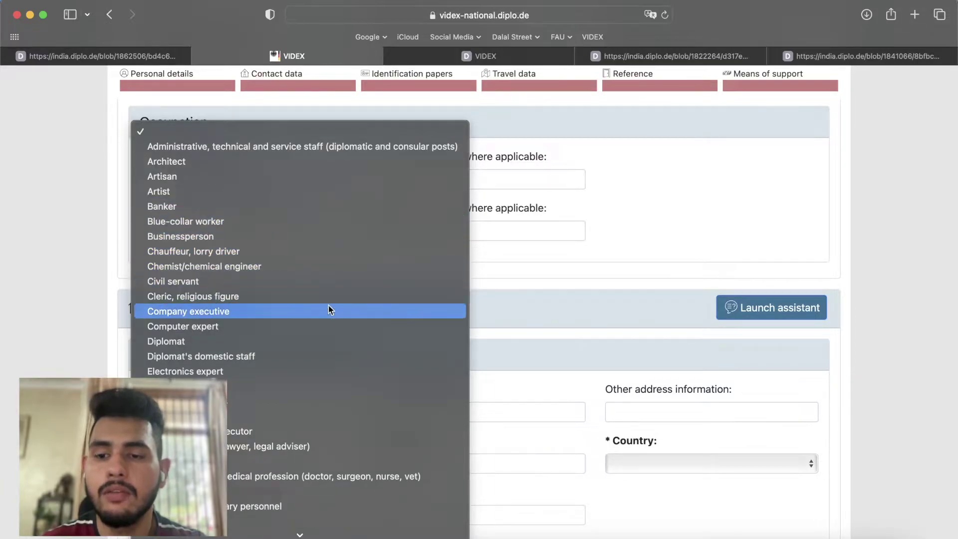
{"action": "scroll", "coordinate": [328, 308], "scroll_direction": "down", "scroll_amount": 5}
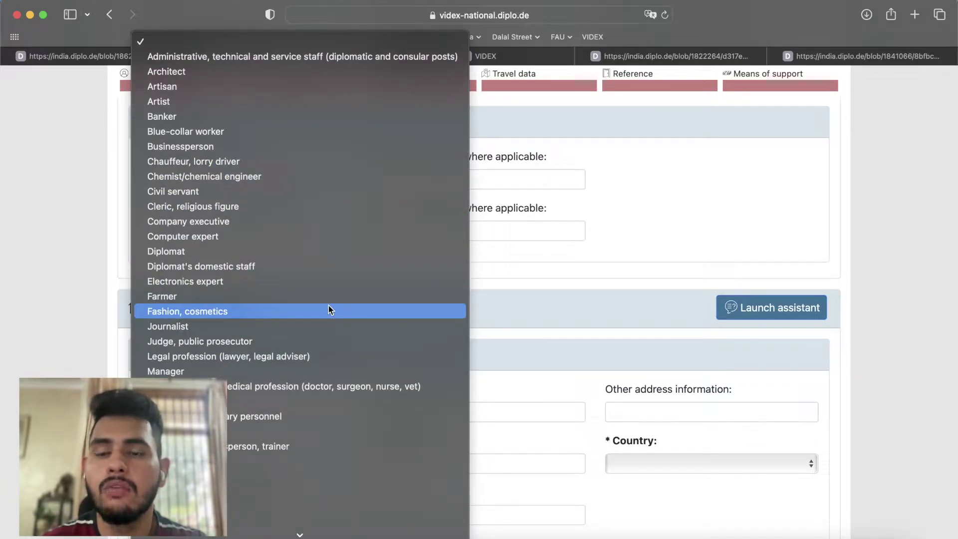
{"action": "scroll", "coordinate": [328, 309], "scroll_direction": "down", "scroll_amount": 3}
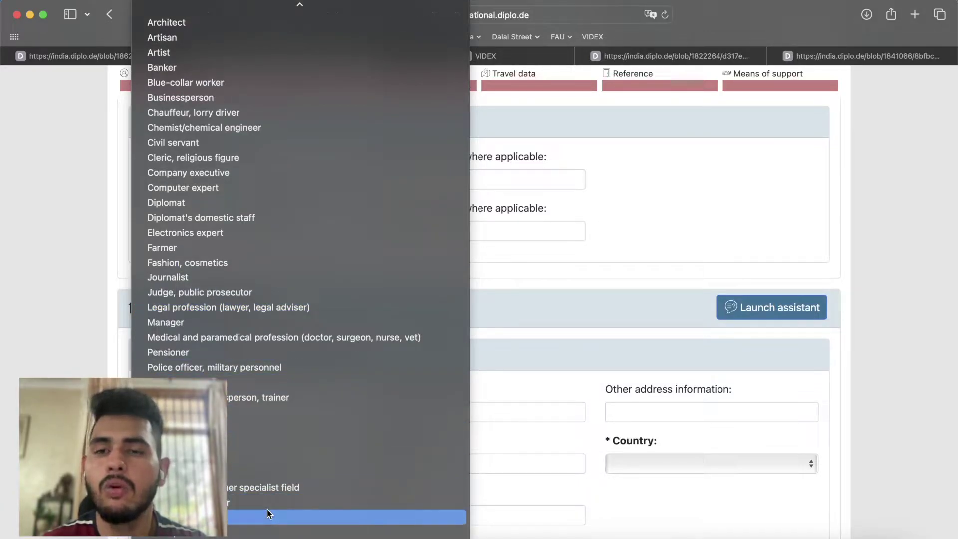
{"action": "scroll", "coordinate": [275, 467], "scroll_direction": "up", "scroll_amount": 1}
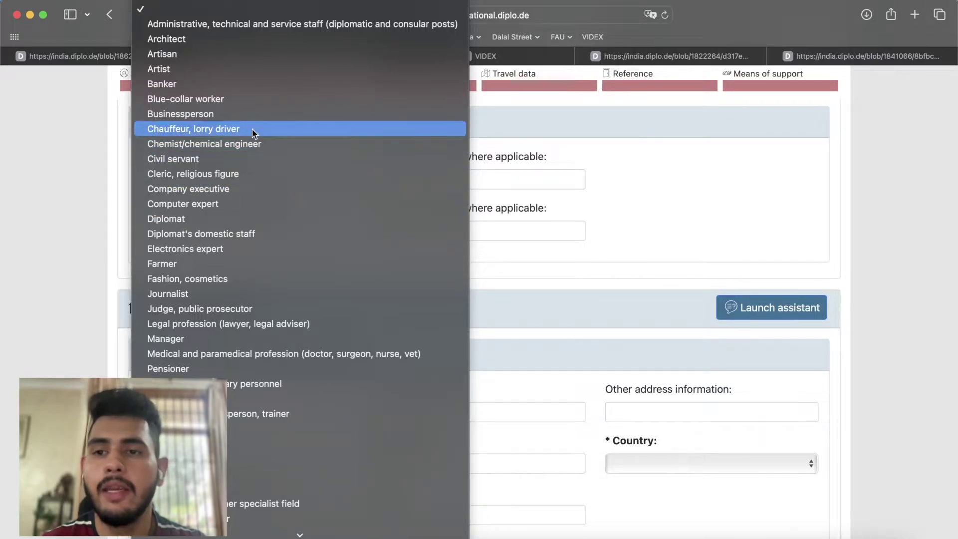
{"action": "left_click", "coordinate": [234, 201]}
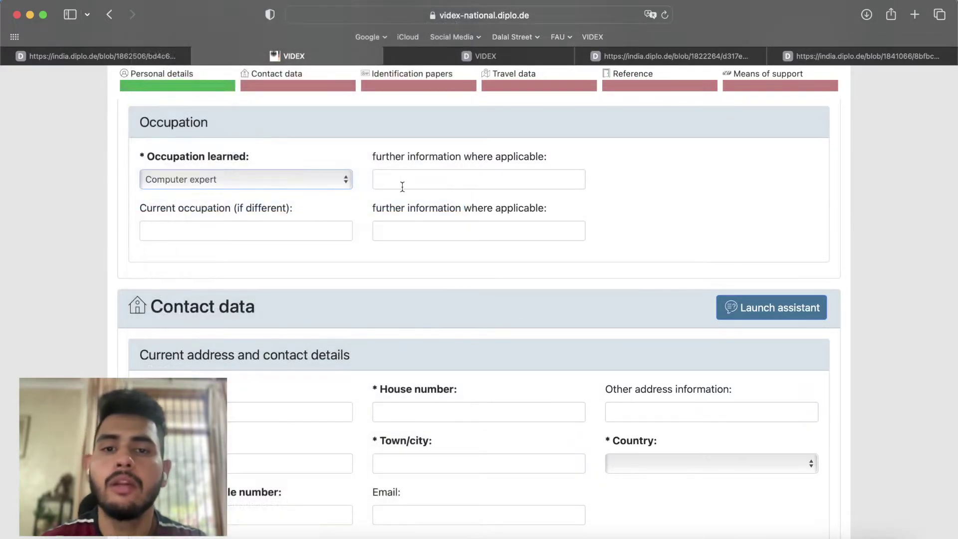
Type IT INDUSTRY as further occupation information and scroll down to Contact data
{"action": "left_click", "coordinate": [402, 185]}
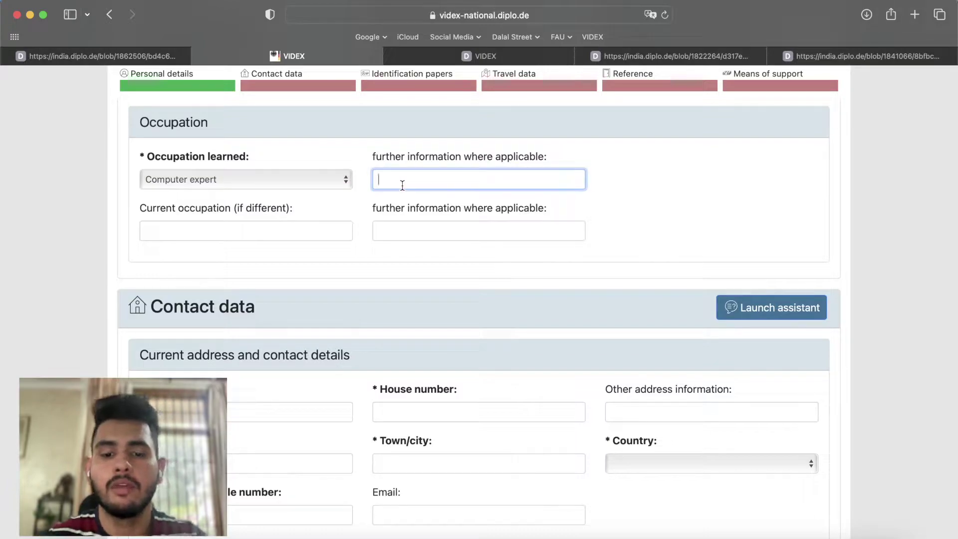
{"action": "type", "text": "IT INDUSTRY"}
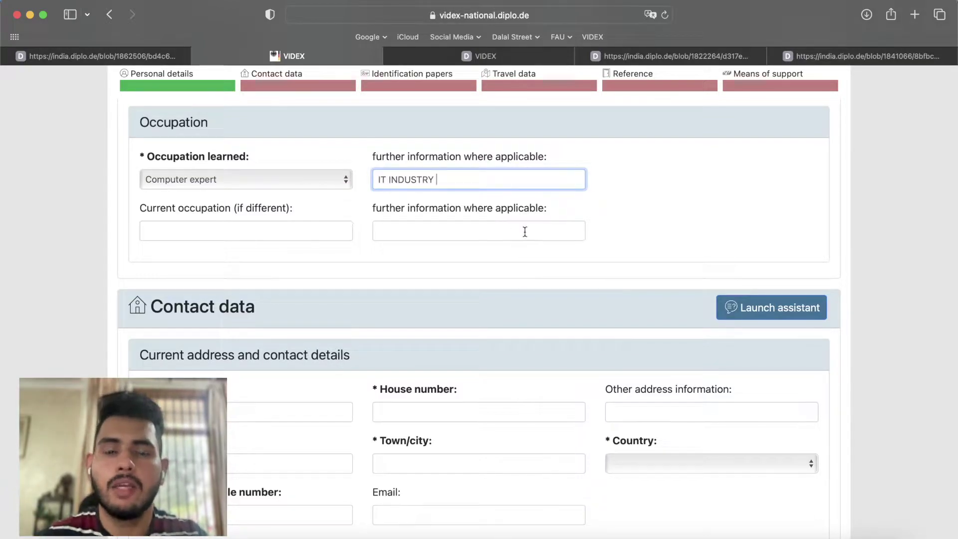
{"action": "scroll", "coordinate": [525, 232], "scroll_direction": "down", "scroll_amount": 1}
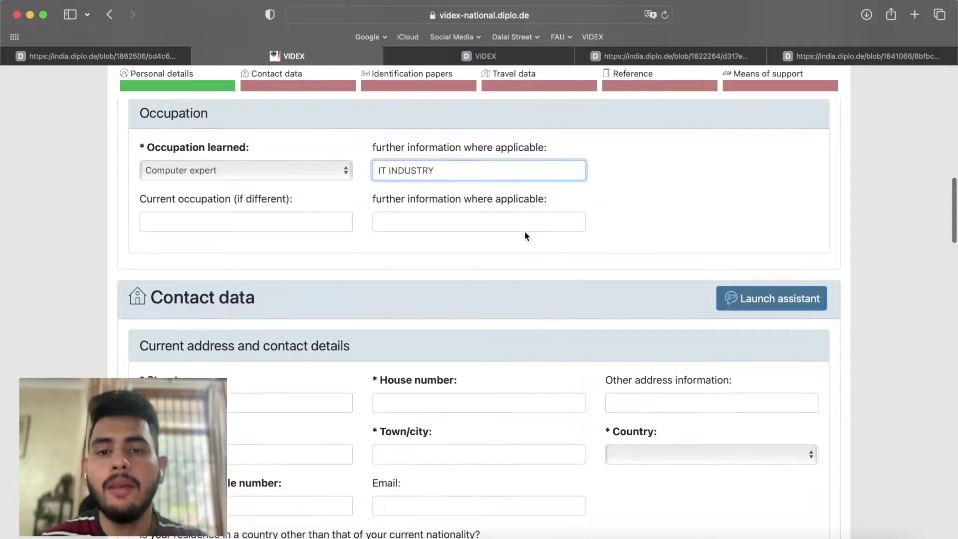
{"action": "scroll", "coordinate": [525, 232], "scroll_direction": "down", "scroll_amount": 1}
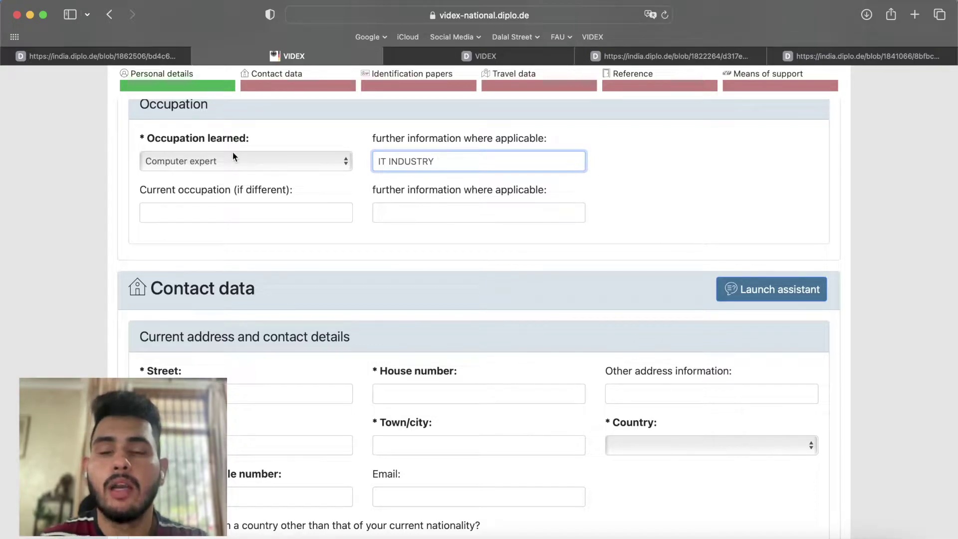
{"action": "scroll", "coordinate": [232, 154], "scroll_direction": "up", "scroll_amount": 1}
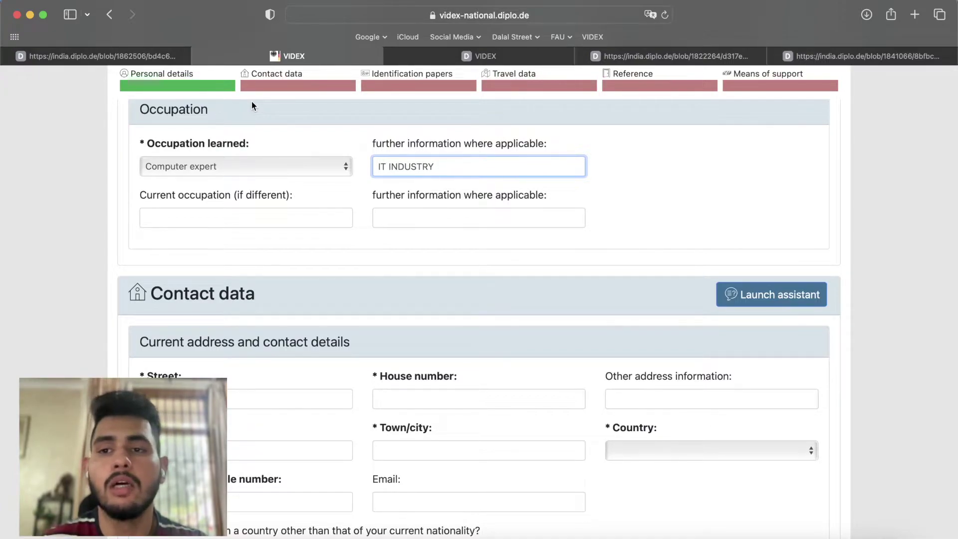
{"action": "scroll", "coordinate": [251, 103], "scroll_direction": "down", "scroll_amount": 3}
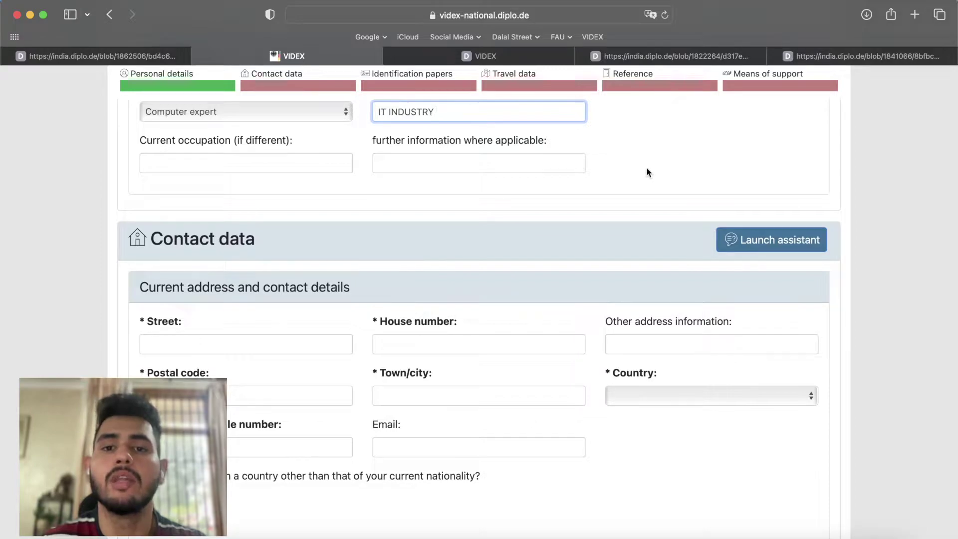
{"action": "scroll", "coordinate": [641, 184], "scroll_direction": "down", "scroll_amount": 6}
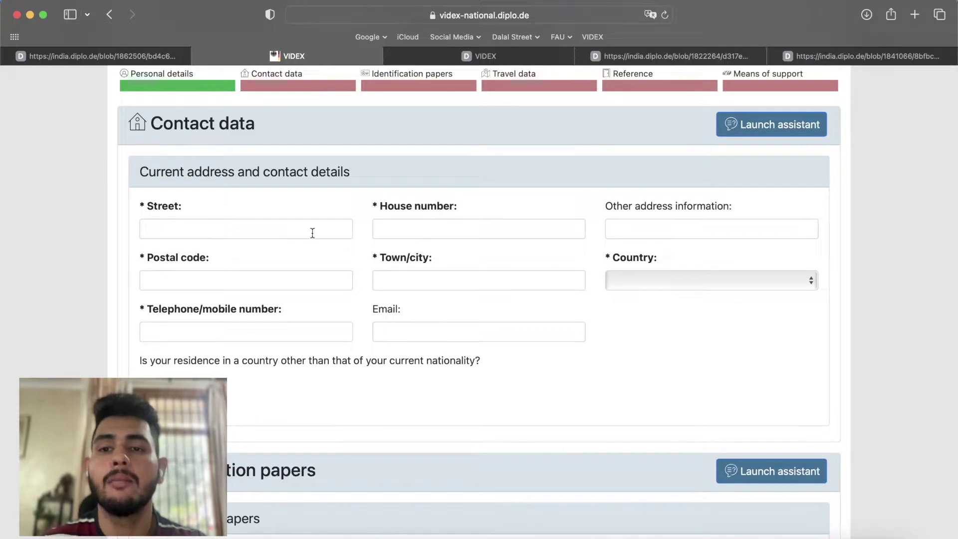
Enter the street and house number of the applicant's current address
{"action": "left_click", "coordinate": [312, 232]}
{"action": "type", "text": "STREET"}
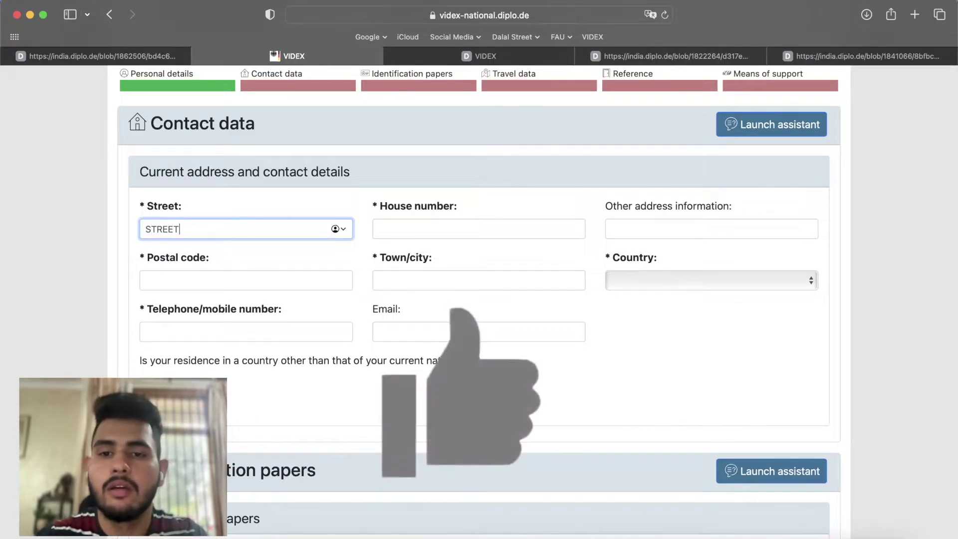
{"action": "key", "text": "Tab"}
{"action": "type", "text": "HOUSE"}
{"action": "key", "text": "BackSpace"}
{"action": "key", "text": "BackSpace"}
{"action": "key", "text": "BackSpace"}
{"action": "key", "text": "BackSpace"}
{"action": "key", "text": "BackSpace"}
{"action": "type", "text": "312"}
{"action": "key", "text": "Tab"}
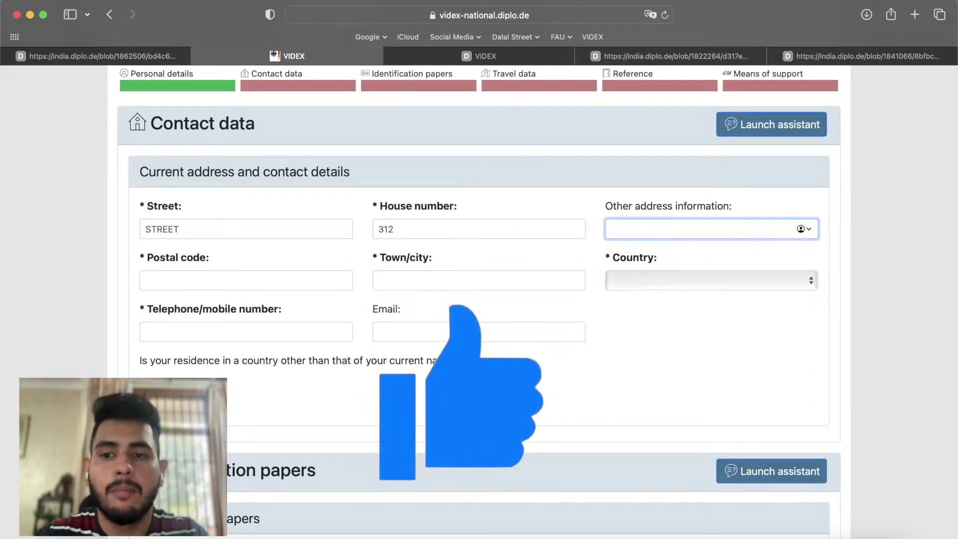
{"action": "key", "text": "Tab"}
Fill in the postal code, town/city and the applicant's telephone number
{"action": "type", "text": "110116"}
{"action": "key", "text": "Tab"}
{"action": "type", "text": "DELHI"}
{"action": "key", "text": "Tab"}
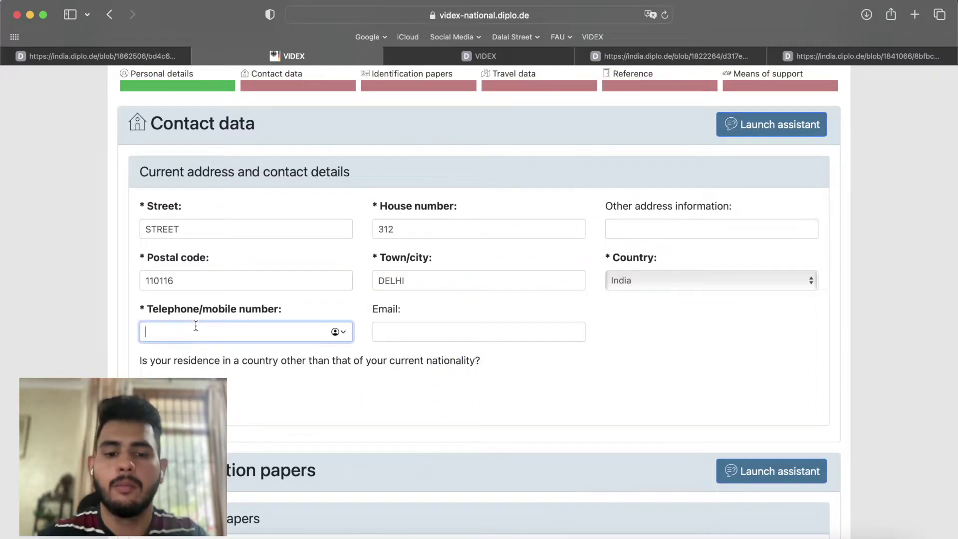
{"action": "left_click", "coordinate": [297, 378]}
{"action": "scroll", "coordinate": [297, 378], "scroll_direction": "up", "scroll_amount": 1}
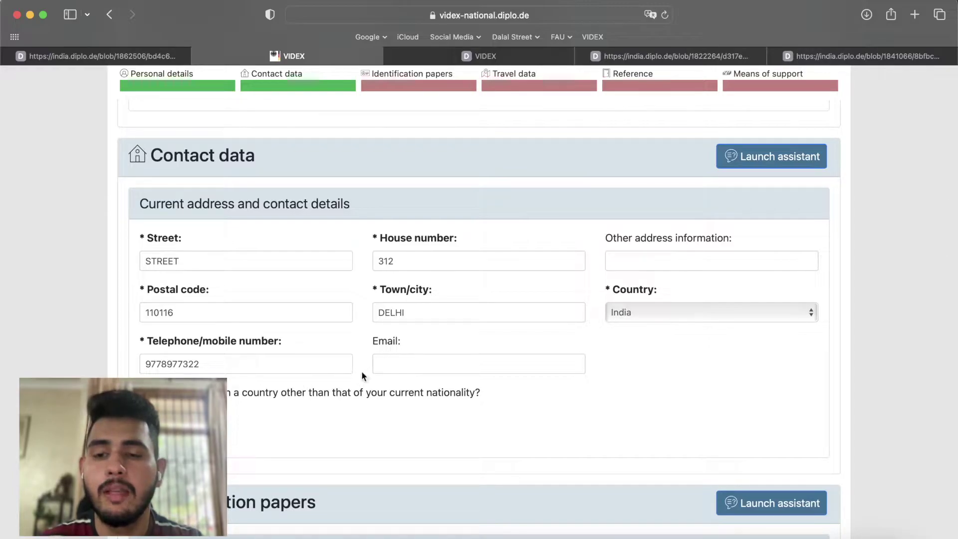
{"action": "scroll", "coordinate": [361, 370], "scroll_direction": "down", "scroll_amount": 2}
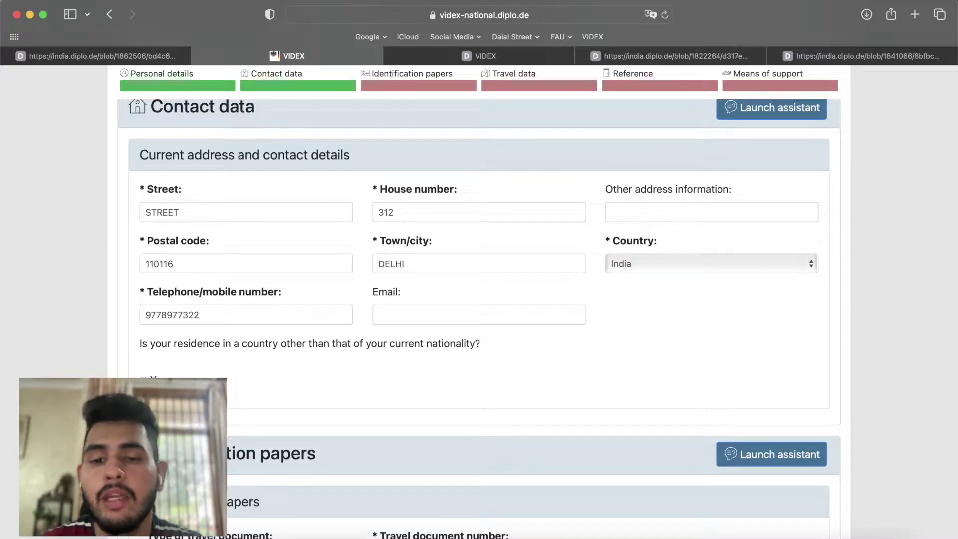
Scroll down to Identification papers and open the Type of travel document list
{"action": "scroll", "coordinate": [226, 409], "scroll_direction": "down", "scroll_amount": 1}
{"action": "scroll", "coordinate": [227, 409], "scroll_direction": "down", "scroll_amount": 2}
{"action": "scroll", "coordinate": [227, 414], "scroll_direction": "up", "scroll_amount": 2}
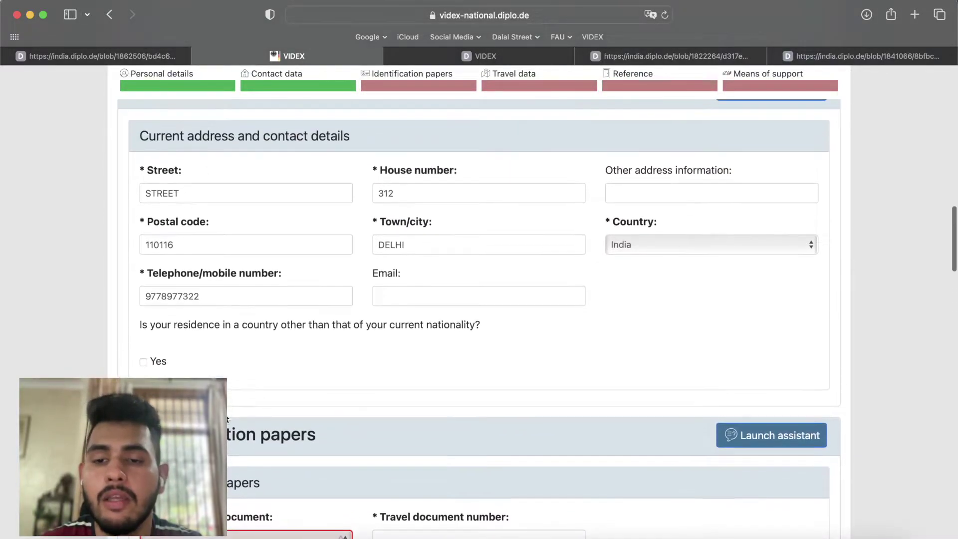
{"action": "scroll", "coordinate": [227, 419], "scroll_direction": "down", "scroll_amount": 2}
{"action": "scroll", "coordinate": [227, 419], "scroll_direction": "down", "scroll_amount": 5}
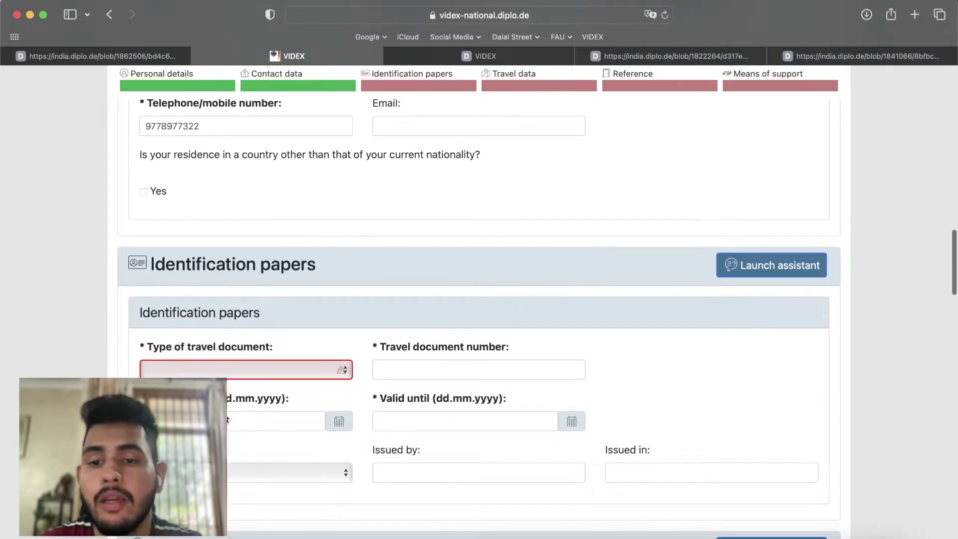
{"action": "scroll", "coordinate": [227, 419], "scroll_direction": "down", "scroll_amount": 1}
{"action": "scroll", "coordinate": [227, 418], "scroll_direction": "down", "scroll_amount": 1}
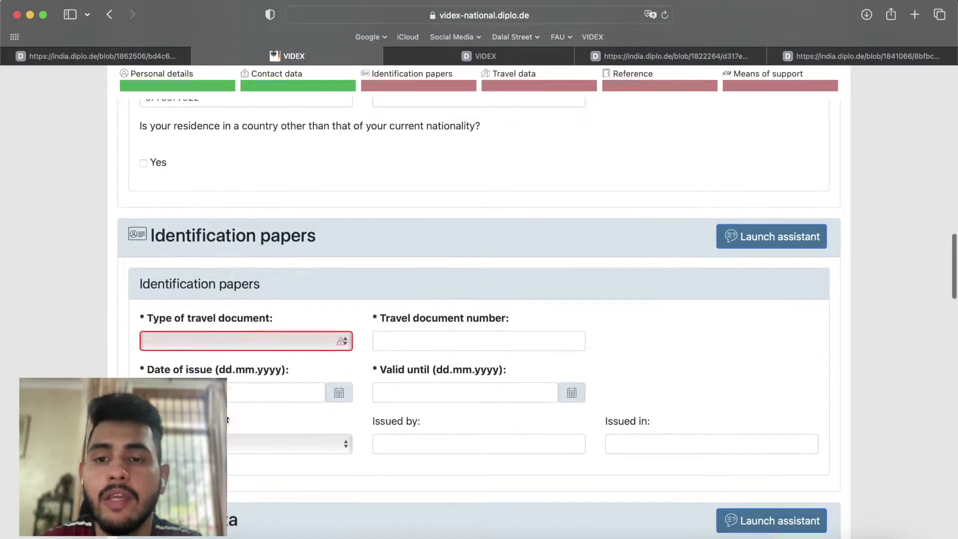
{"action": "left_click", "coordinate": [259, 329]}
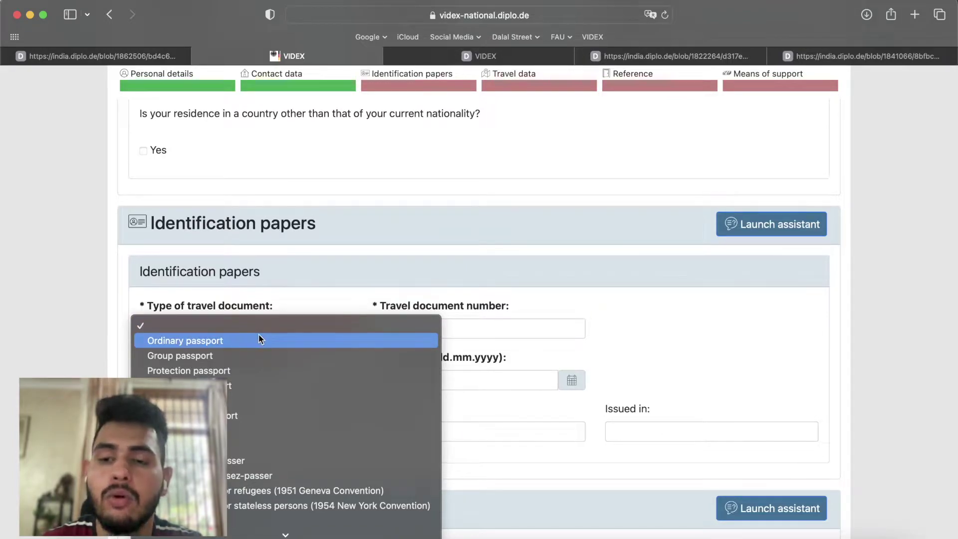
Select Ordinary passport and enter the passport's document number
{"action": "left_click", "coordinate": [259, 338]}
{"action": "key", "text": "Tab"}
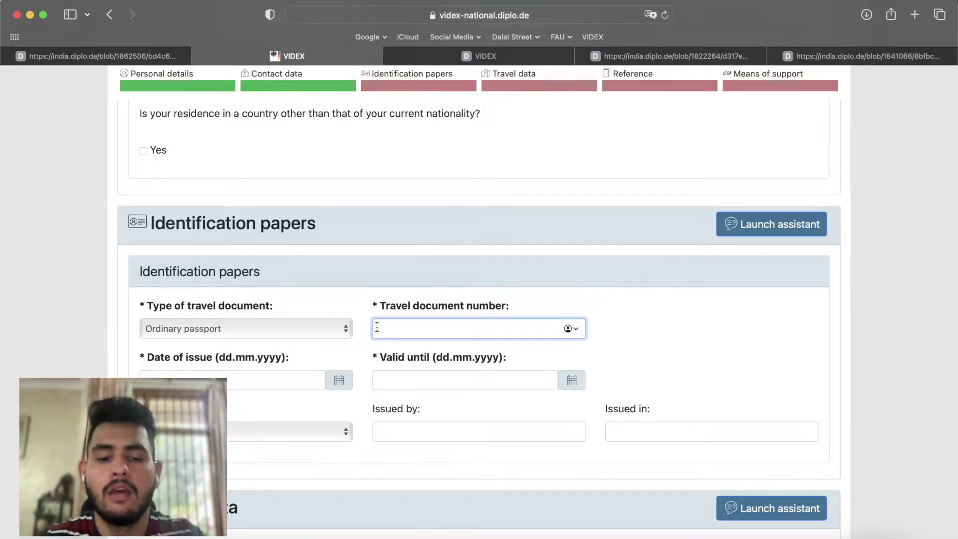
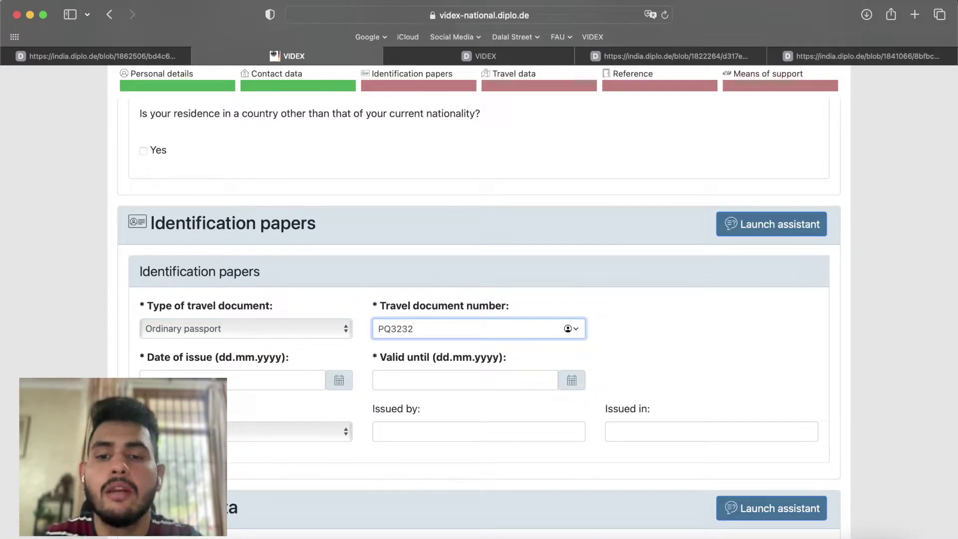
Set the issue date to 08.10.2022 and the validity date to 13.12.2022
{"action": "left_click", "coordinate": [341, 380]}
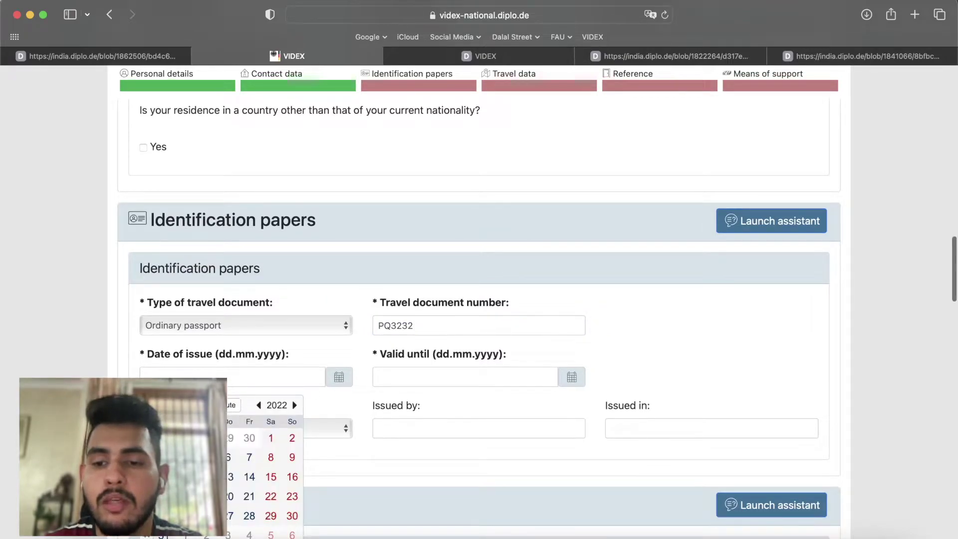
{"action": "left_click", "coordinate": [270, 457]}
{"action": "left_click", "coordinate": [573, 378]}
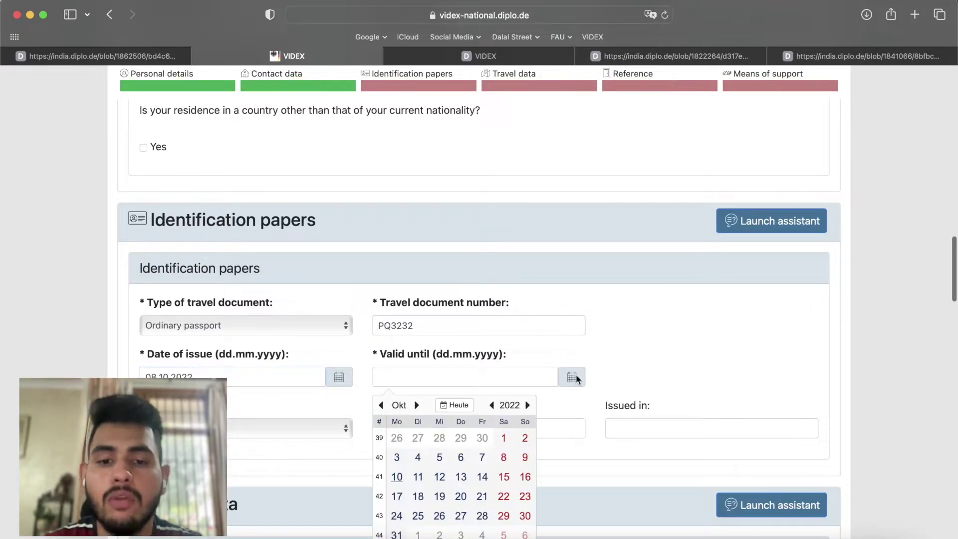
{"action": "left_click", "coordinate": [417, 405]}
{"action": "left_click", "coordinate": [417, 405]}
{"action": "left_click", "coordinate": [418, 475]}
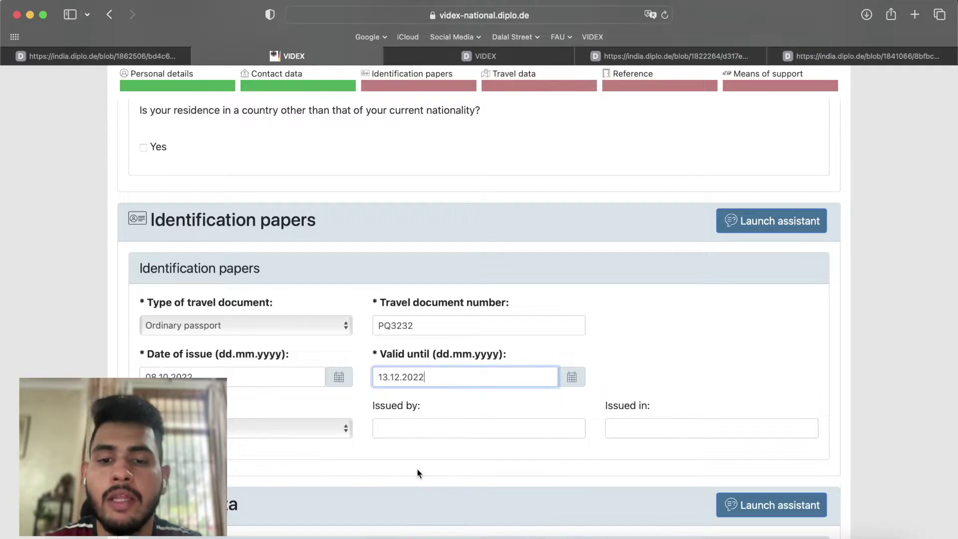
{"action": "left_click", "coordinate": [329, 428]}
{"action": "key", "text": "Return"}
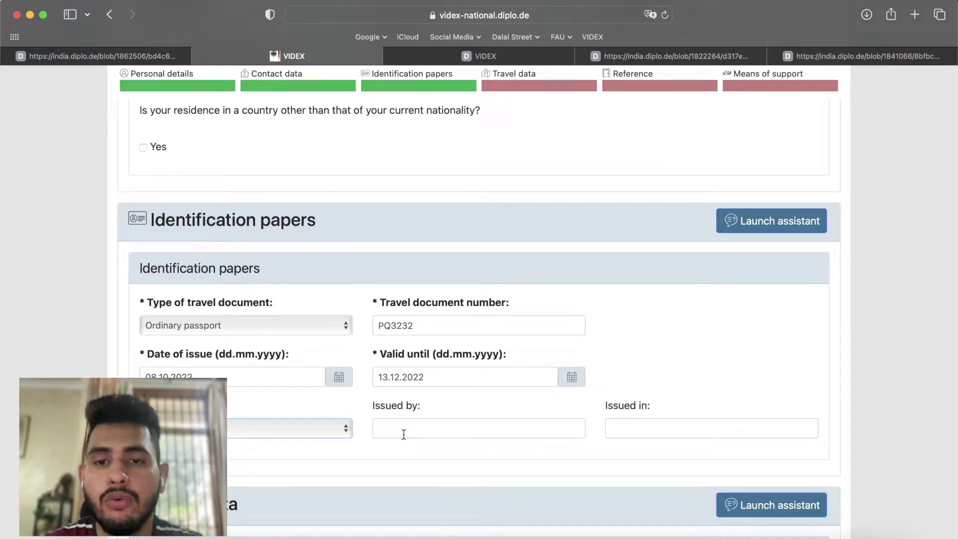
Paste MINISTRY OF EXTERNAL AFFAIRS into the Issued by field
{"action": "left_click", "coordinate": [403, 434]}
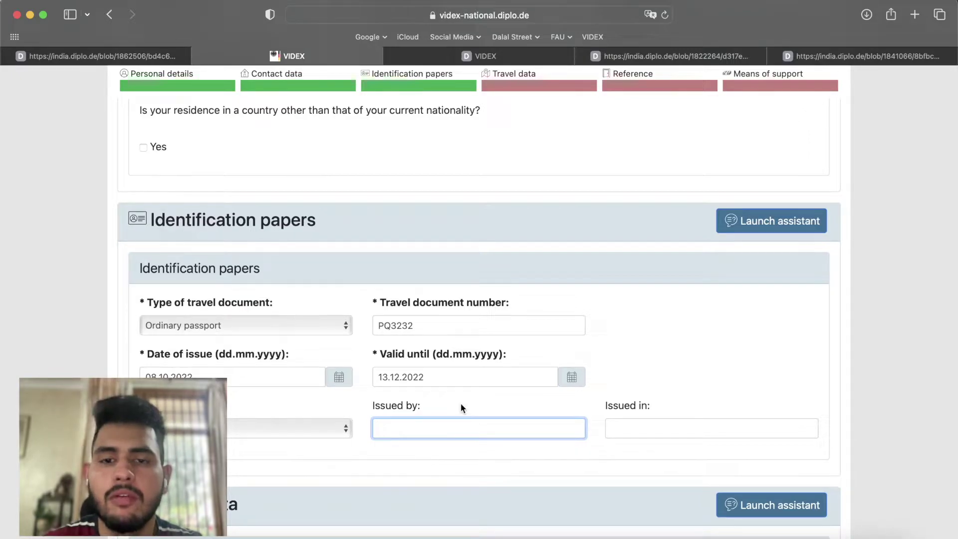
{"action": "type", "text": "MINISTRY OF EXTERNAL AFFAIRS"}
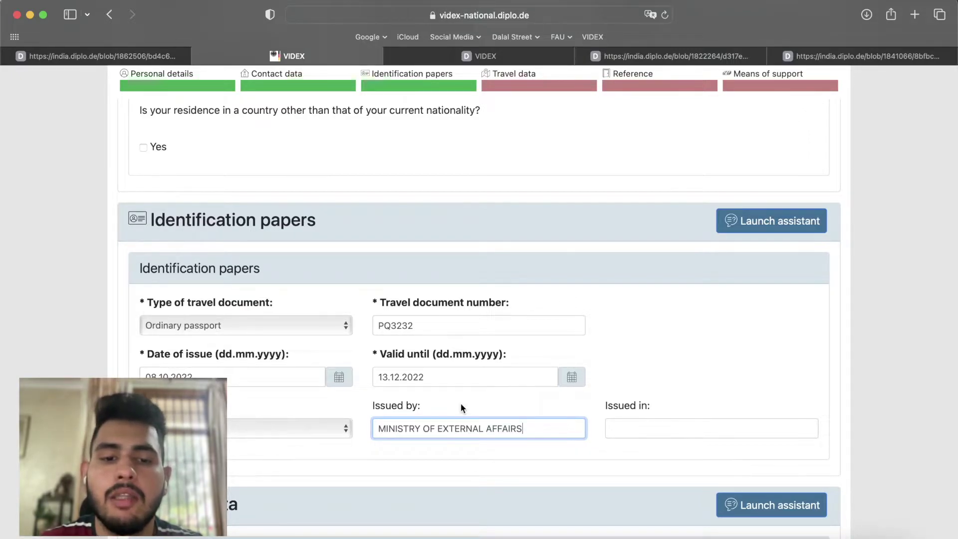
{"action": "key", "text": "Tab"}
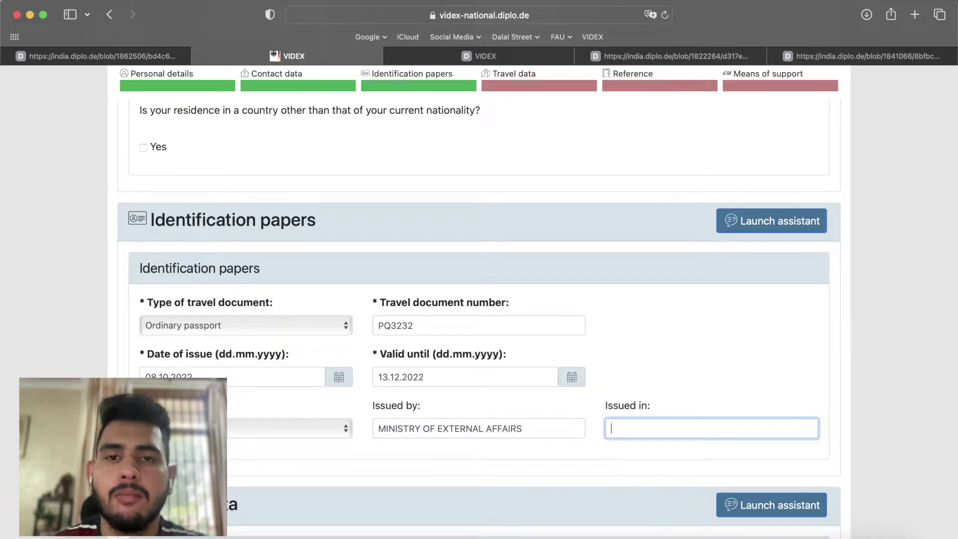
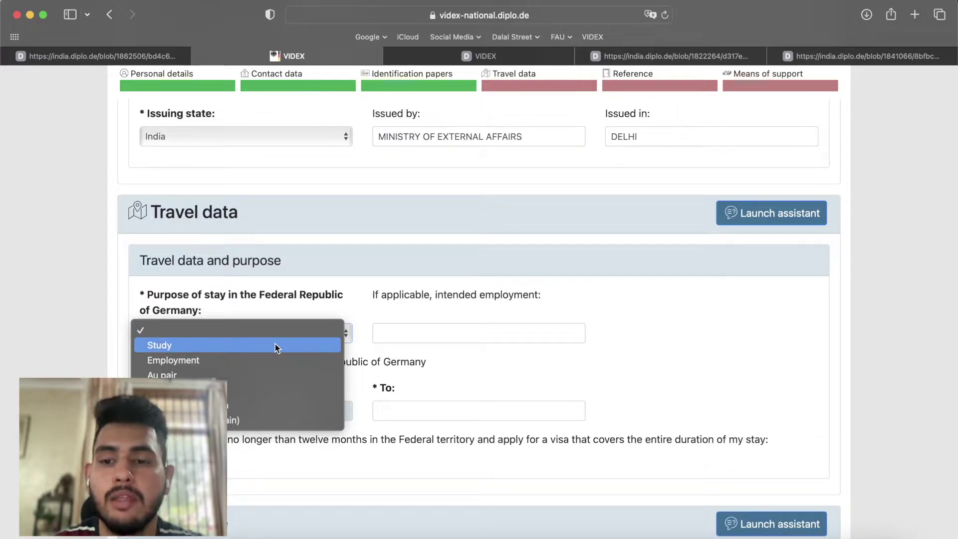
Choose Study as the purpose of stay in the Federal Republic of Germany
{"action": "left_click", "coordinate": [274, 344]}
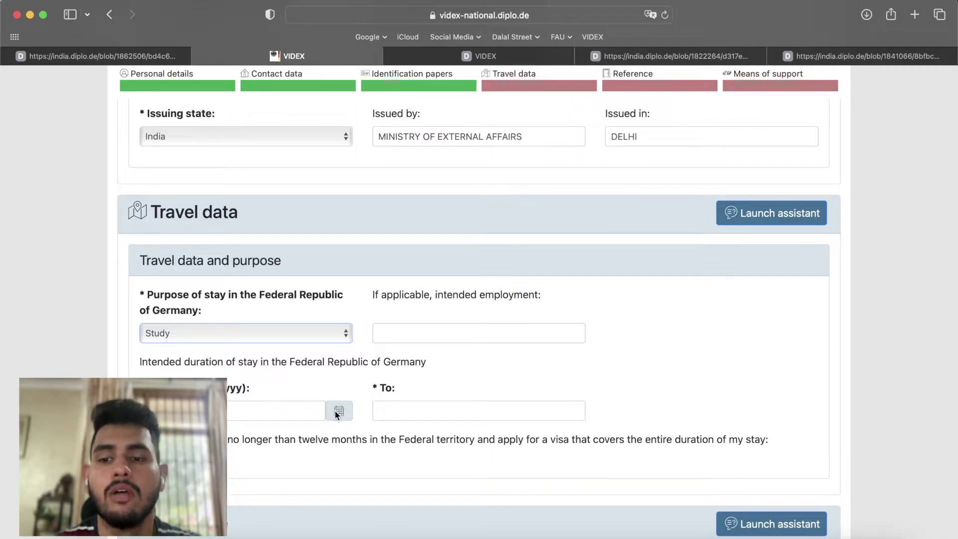
Set the intended stay from 01.11.2022 (calendar) to 01.11.2024 (typed)
{"action": "left_click", "coordinate": [338, 411]}
{"action": "scroll", "coordinate": [334, 410], "scroll_direction": "down", "scroll_amount": 1}
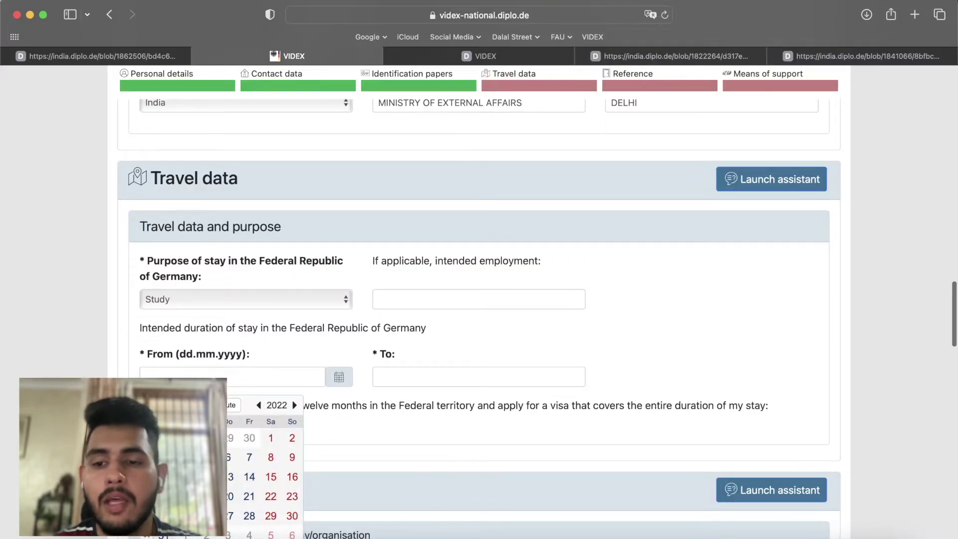
{"action": "scroll", "coordinate": [250, 438], "scroll_direction": "down", "scroll_amount": 1}
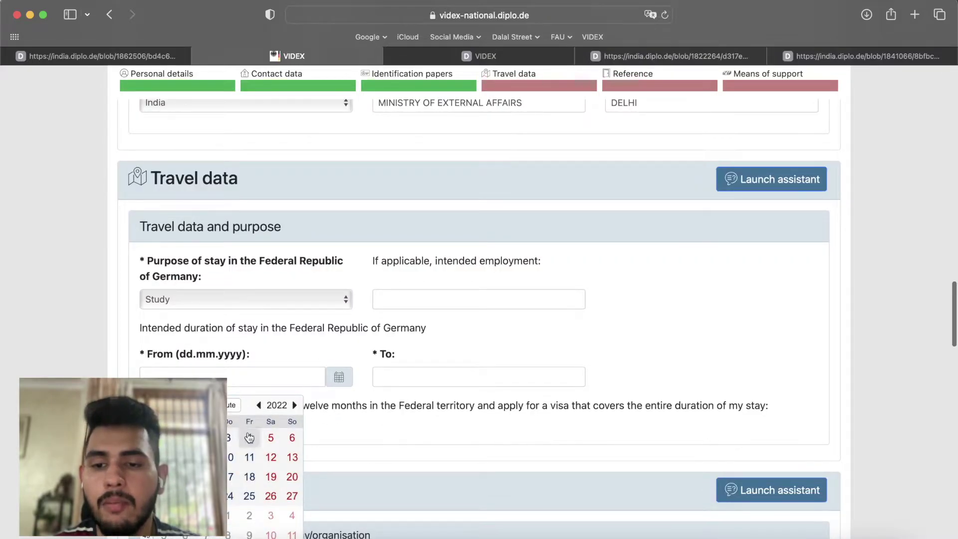
{"action": "left_click", "coordinate": [185, 438]}
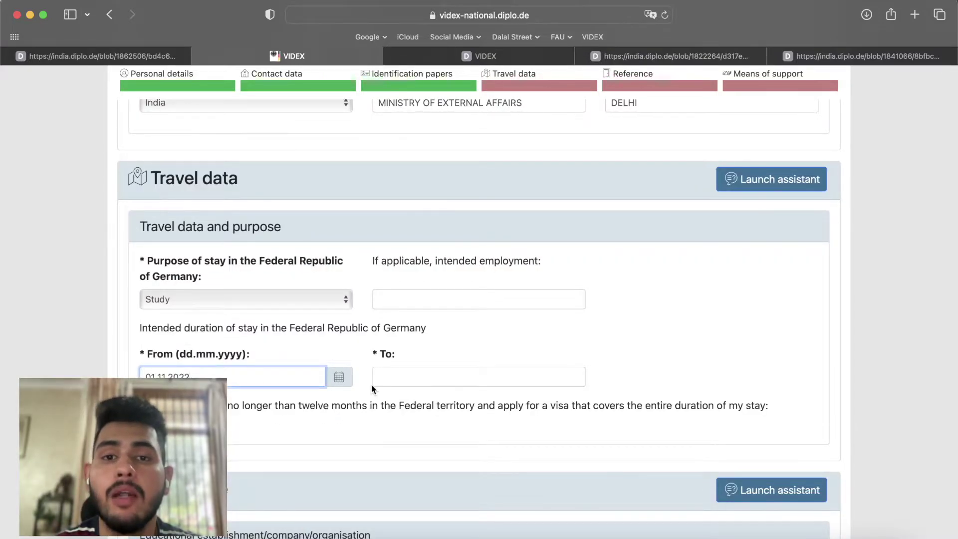
{"action": "left_click", "coordinate": [397, 370]}
{"action": "type", "text": "01.11.2024"}
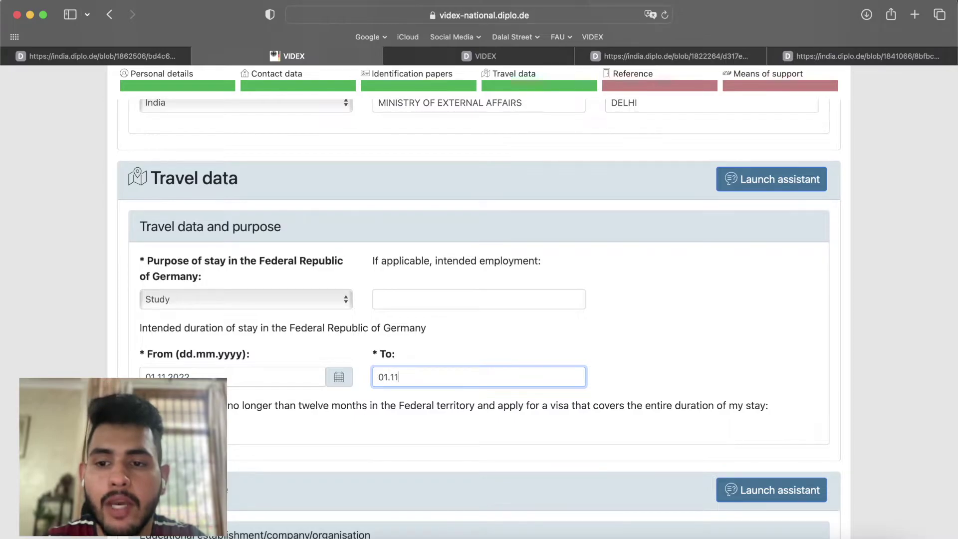
{"action": "scroll", "coordinate": [446, 436], "scroll_direction": "down", "scroll_amount": 1}
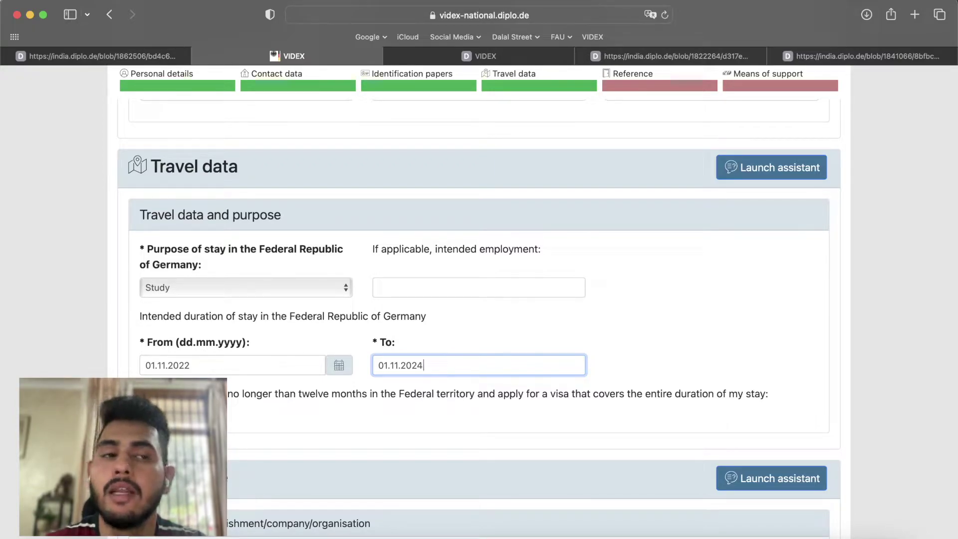
{"action": "scroll", "coordinate": [479, 324], "scroll_direction": "down", "scroll_amount": 1}
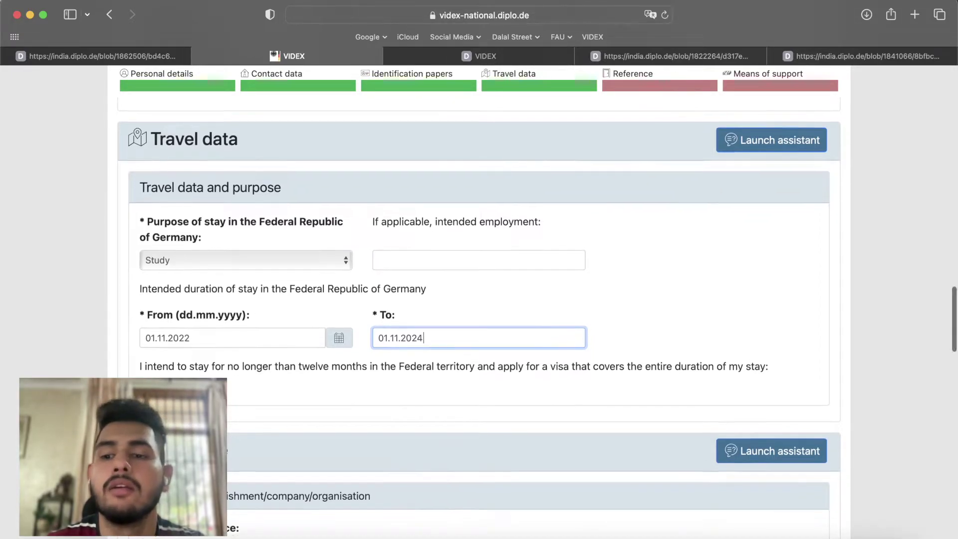
{"action": "scroll", "coordinate": [479, 300], "scroll_direction": "down", "scroll_amount": 7}
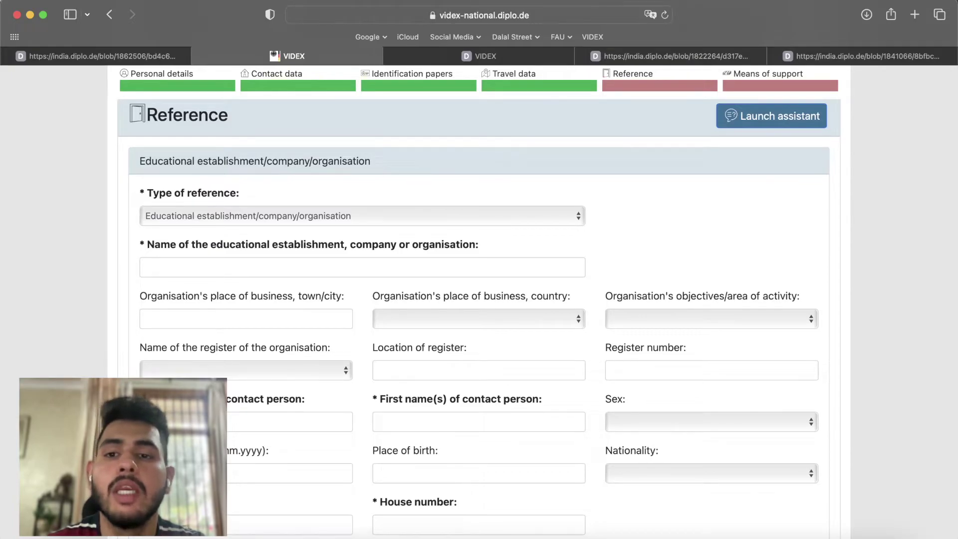
Enter UNIVERSITY as the organisation's name and BERLIN as its town
{"action": "left_click", "coordinate": [220, 273]}
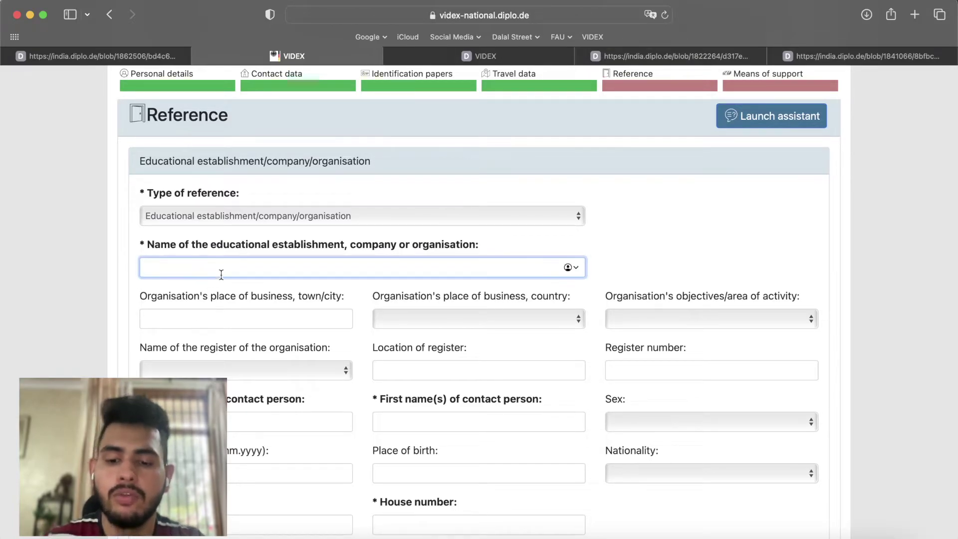
{"action": "type", "text": "UNIVERSITY"}
{"action": "left_click", "coordinate": [142, 319]}
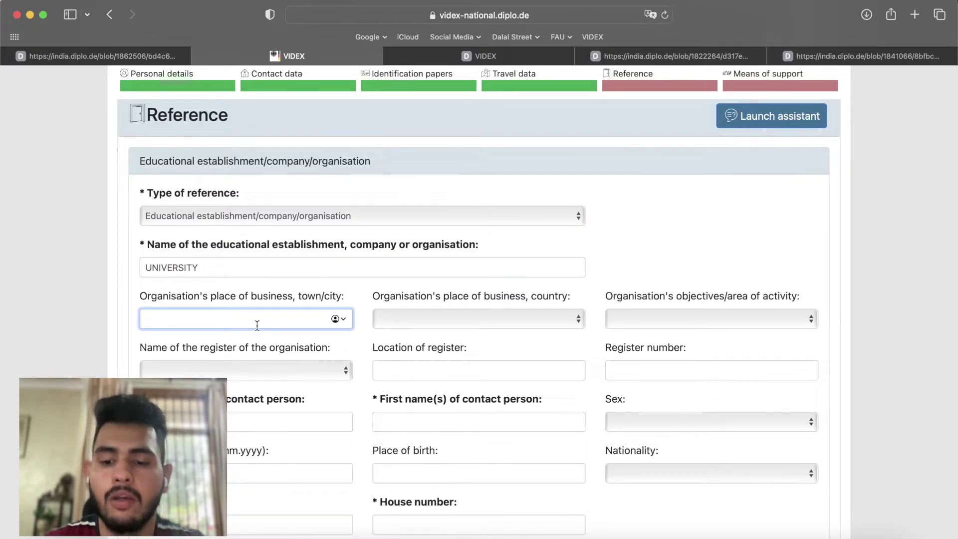
{"action": "type", "text": "BERLIN"}
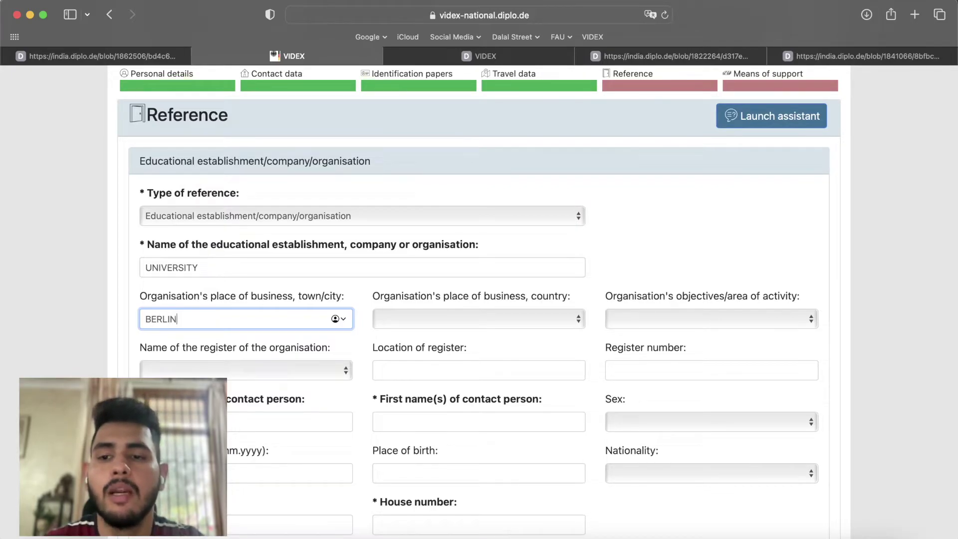
Set the organisation's country to Germany
{"action": "left_click", "coordinate": [419, 318]}
{"action": "type", "text": "india"}
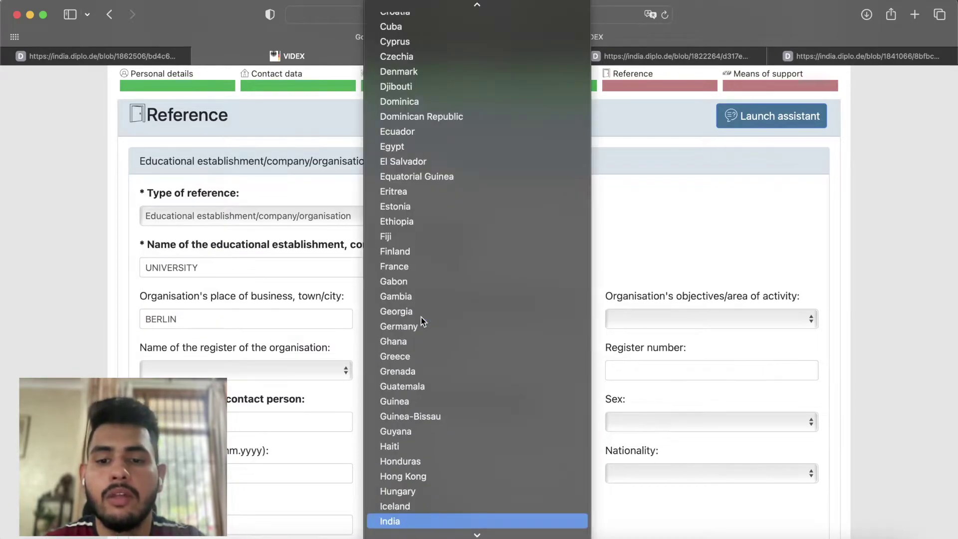
{"action": "left_click", "coordinate": [421, 321]}
{"action": "left_click", "coordinate": [420, 318]}
{"action": "scroll", "coordinate": [409, 333], "scroll_direction": "down", "scroll_amount": 3}
{"action": "left_click", "coordinate": [665, 272]}
{"action": "scroll", "coordinate": [666, 272], "scroll_direction": "down", "scroll_amount": 2}
Choose Education as the organisation's area of activity
{"action": "left_click", "coordinate": [665, 273]}
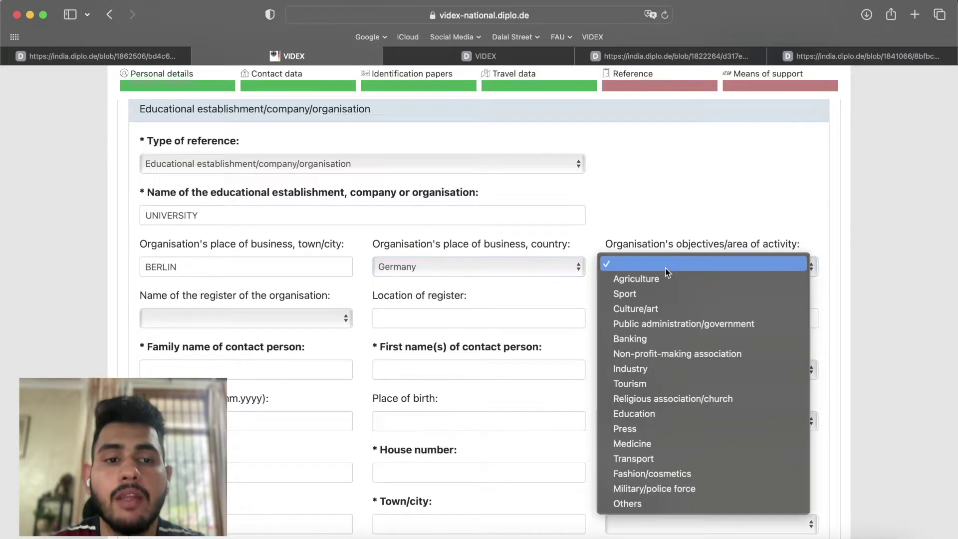
{"action": "left_click", "coordinate": [647, 417]}
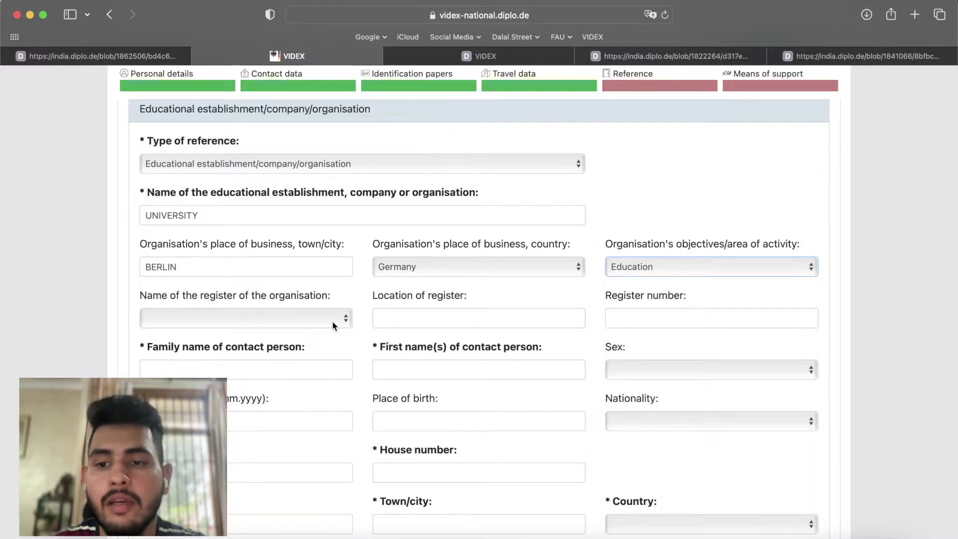
{"action": "scroll", "coordinate": [331, 324], "scroll_direction": "down", "scroll_amount": 1}
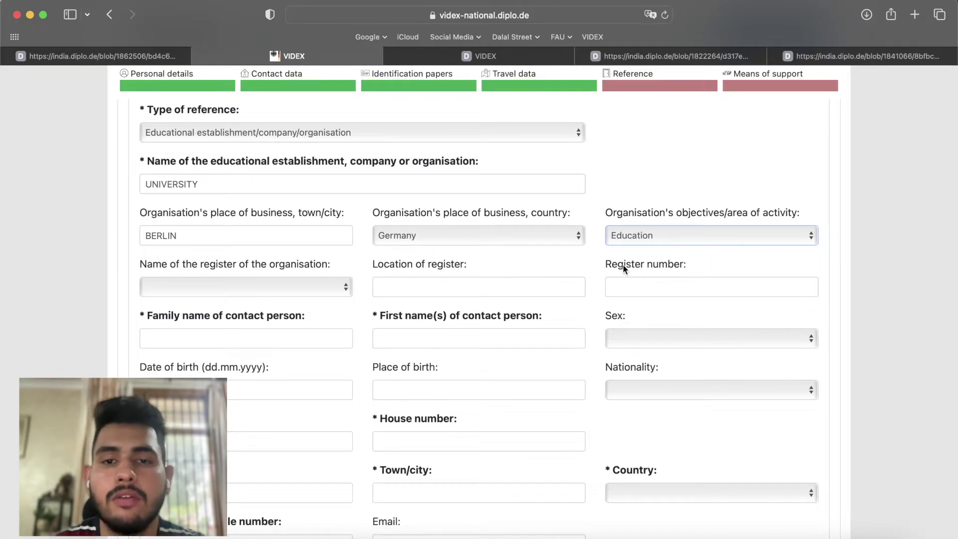
{"action": "scroll", "coordinate": [623, 268], "scroll_direction": "down", "scroll_amount": 1}
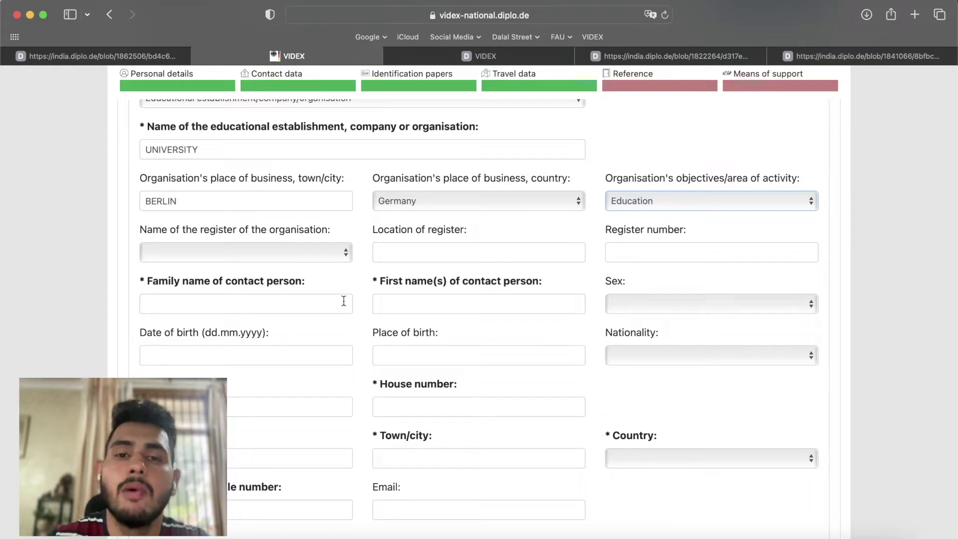
Enter the contact person's family name and first name
{"action": "left_click", "coordinate": [343, 300]}
{"action": "type", "text": "S"}
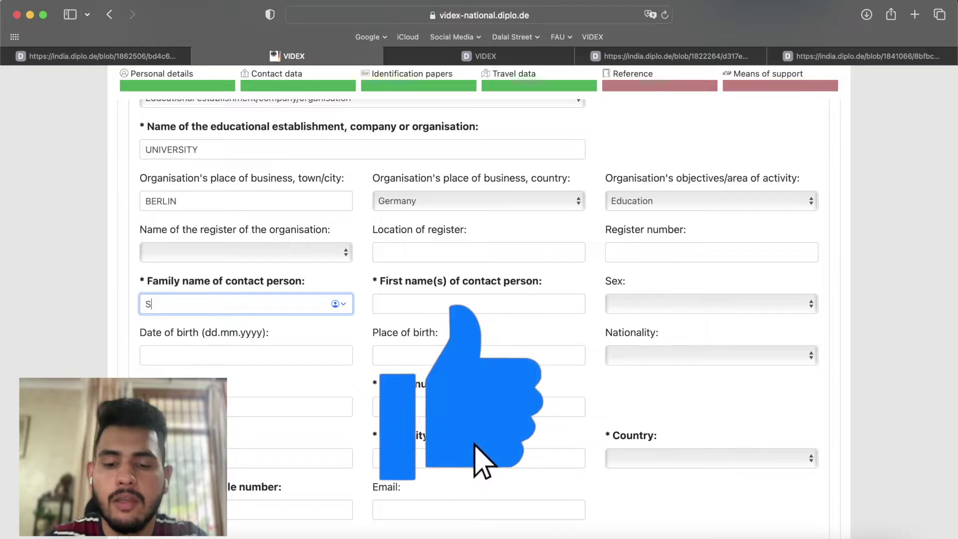
{"action": "type", "text": "URNAME"}
{"action": "key", "text": "Tab"}
{"action": "type", "text": "FIRST NAME"}
{"action": "key", "text": "Tab"}
{"action": "key", "text": "Tab"}
Fill in the contact person's street, house number and postal code fields
{"action": "left_click", "coordinate": [269, 403]}
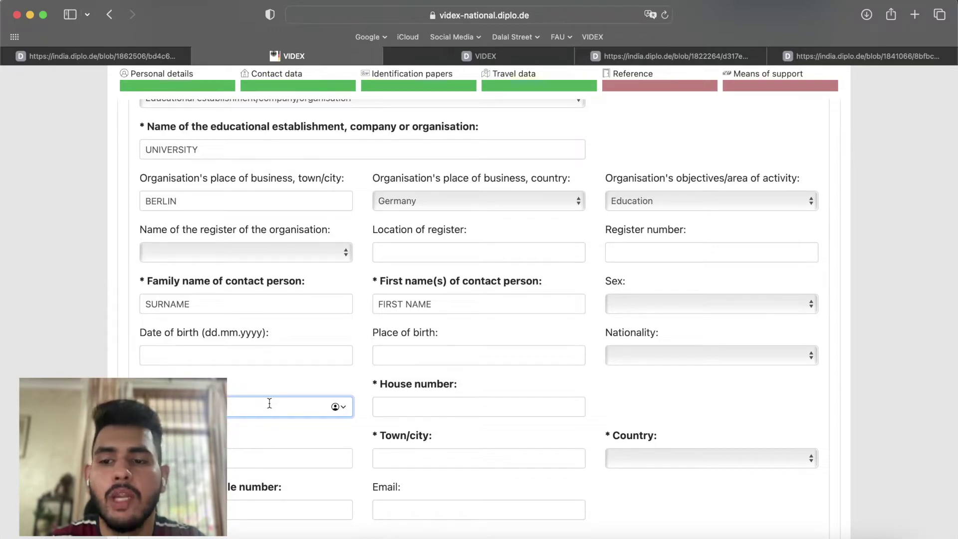
{"action": "key", "text": "Tab"}
{"action": "type", "text": "524"}
{"action": "key", "text": "Tab"}
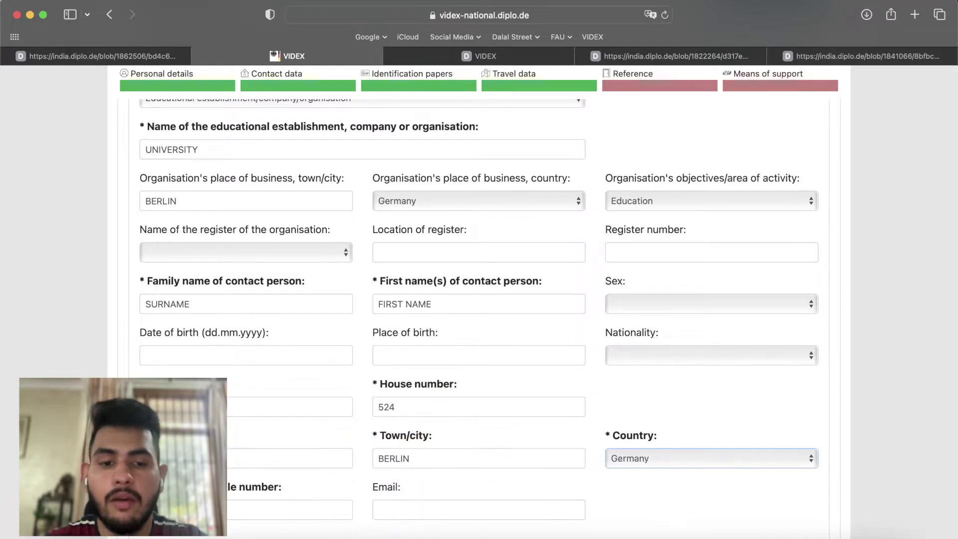
{"action": "left_click", "coordinate": [250, 512]}
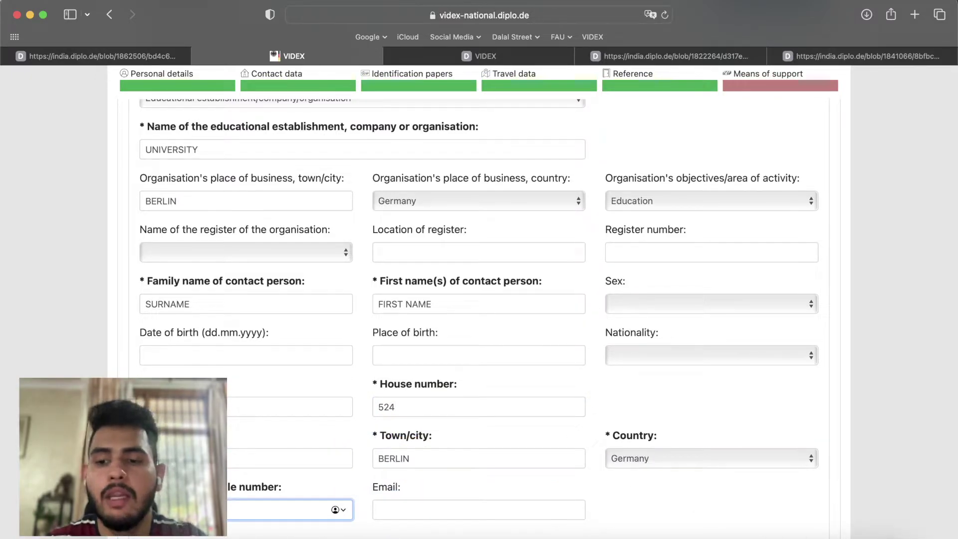
Answer the means-of-support question with BLOCKED ACCOUNT
{"action": "scroll", "coordinate": [259, 463], "scroll_direction": "down", "scroll_amount": 5}
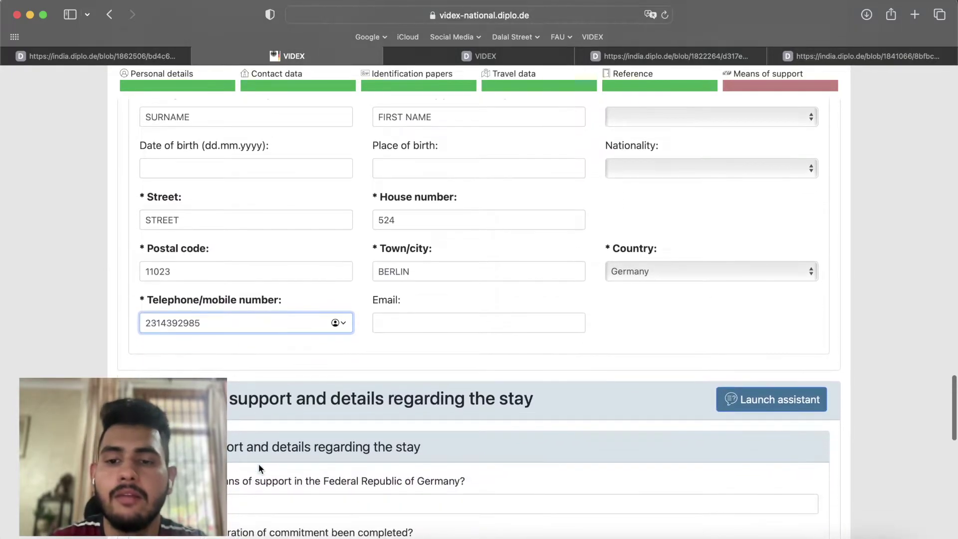
{"action": "scroll", "coordinate": [258, 467], "scroll_direction": "down", "scroll_amount": 3}
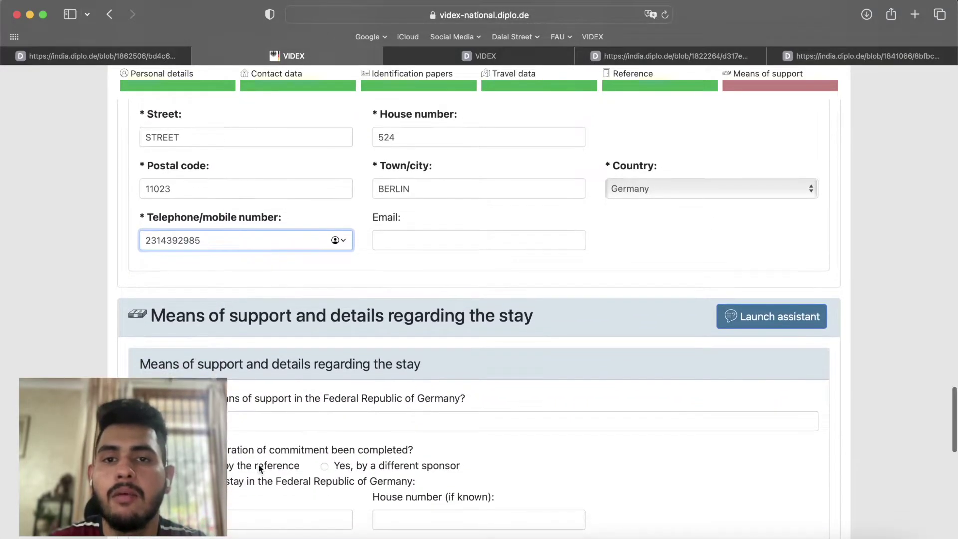
{"action": "scroll", "coordinate": [260, 469], "scroll_direction": "down", "scroll_amount": 2}
{"action": "scroll", "coordinate": [260, 469], "scroll_direction": "down", "scroll_amount": 3}
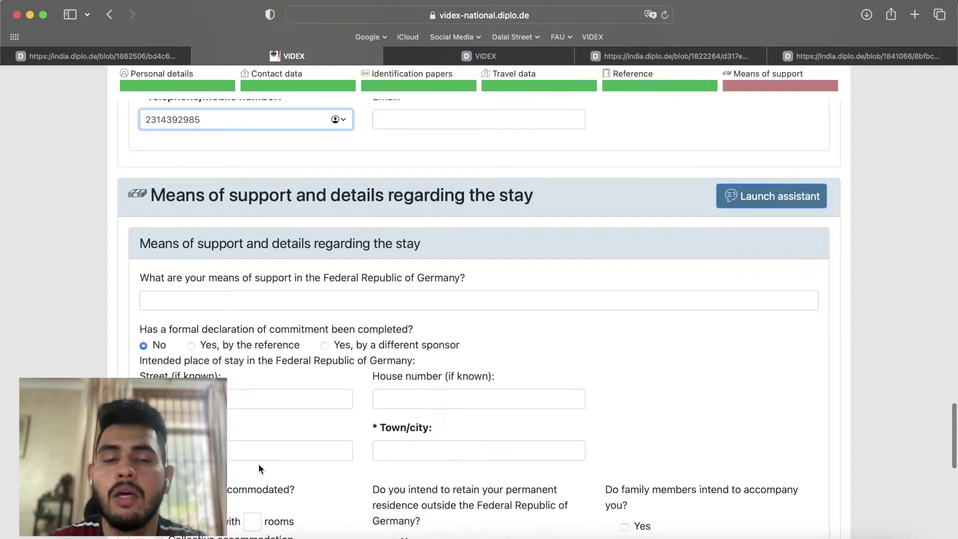
{"action": "scroll", "coordinate": [259, 468], "scroll_direction": "down", "scroll_amount": 1}
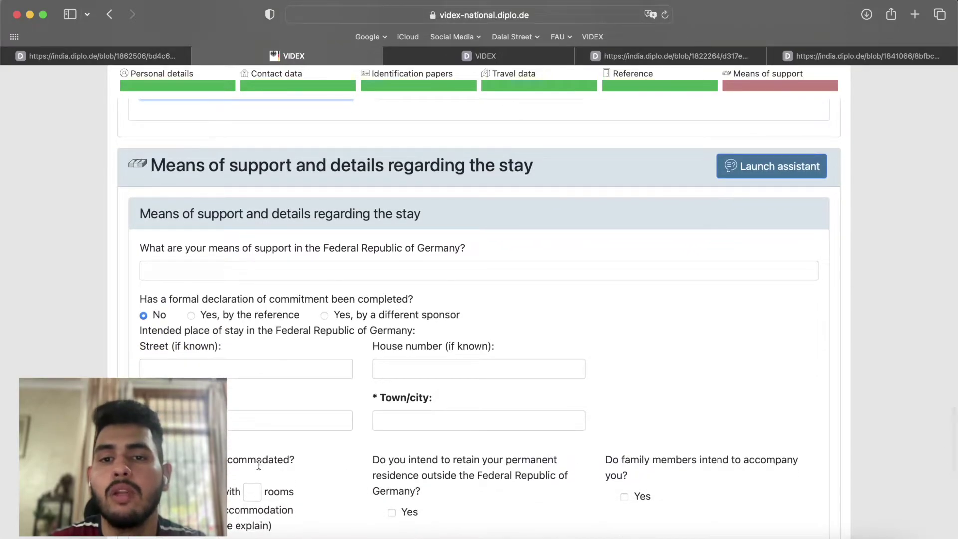
{"action": "left_click", "coordinate": [272, 271]}
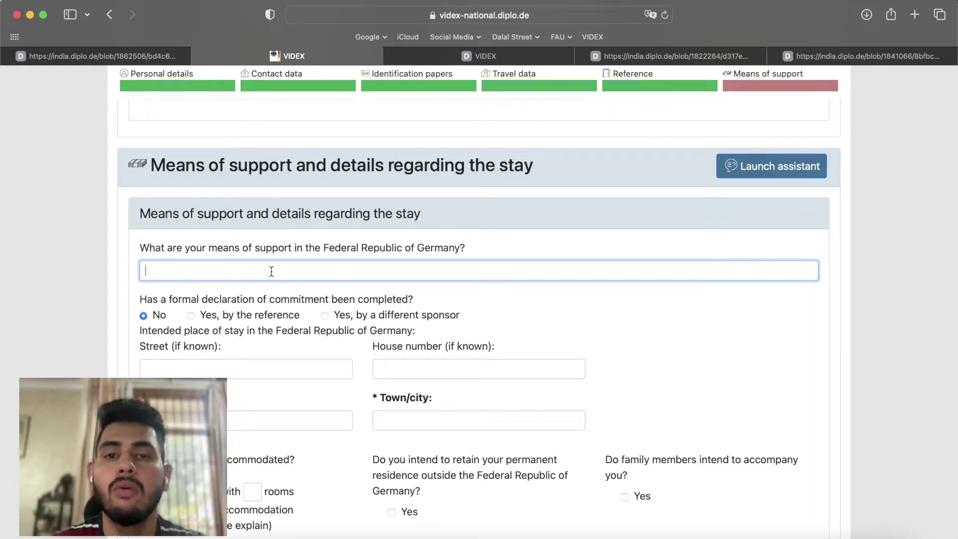
{"action": "type", "text": "BLOCKED ACCOUNT"}
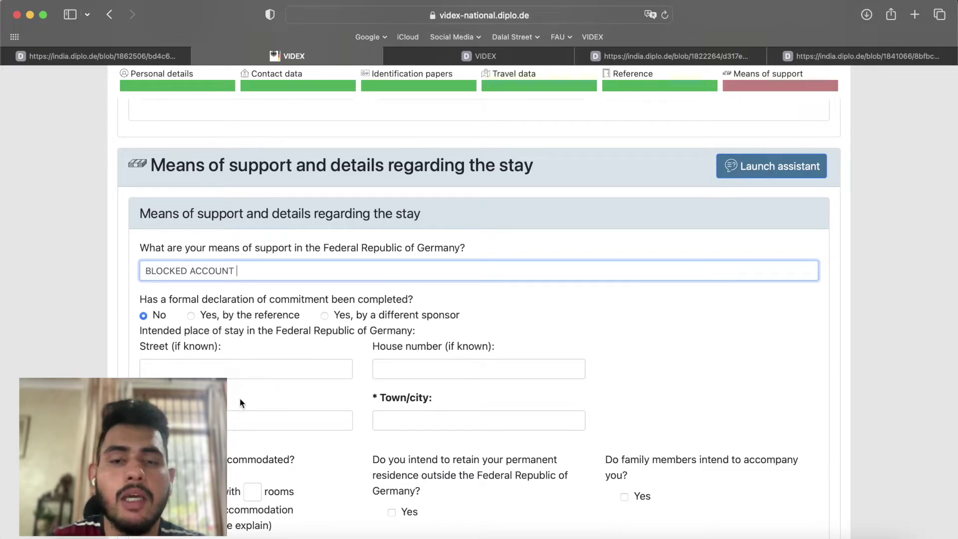
{"action": "scroll", "coordinate": [240, 399], "scroll_direction": "down", "scroll_amount": 1}
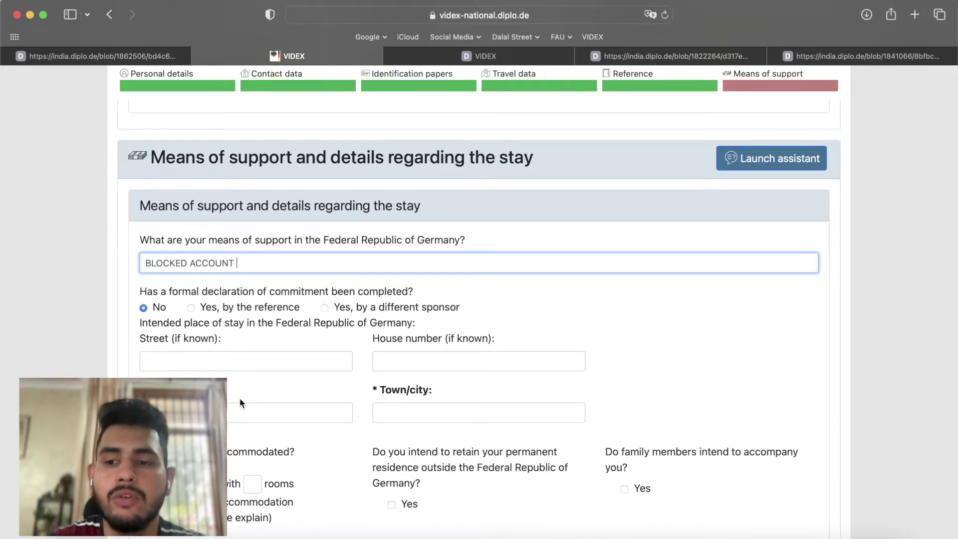
{"action": "scroll", "coordinate": [240, 399], "scroll_direction": "down", "scroll_amount": 1}
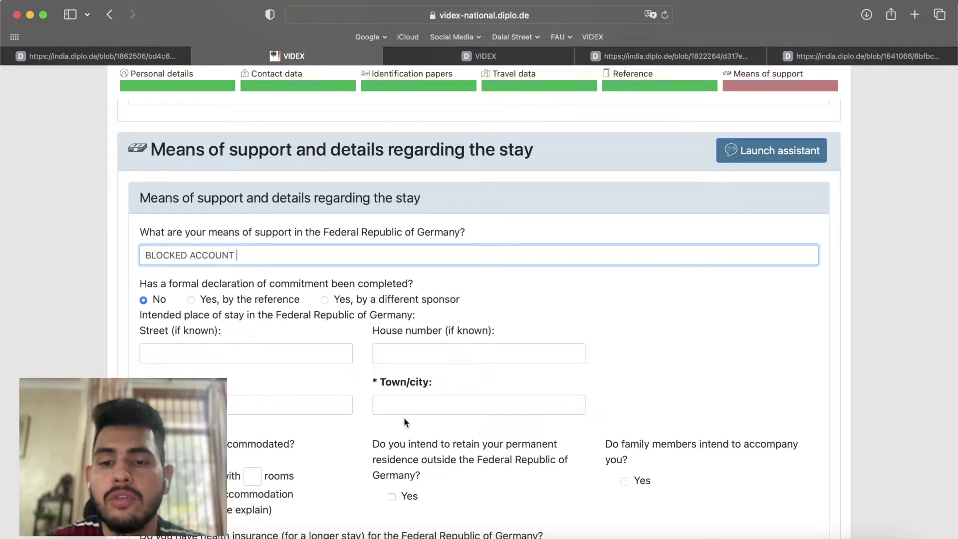
Enter the place-of-stay postal code and BERLIN as the town/city
{"action": "left_click", "coordinate": [335, 404]}
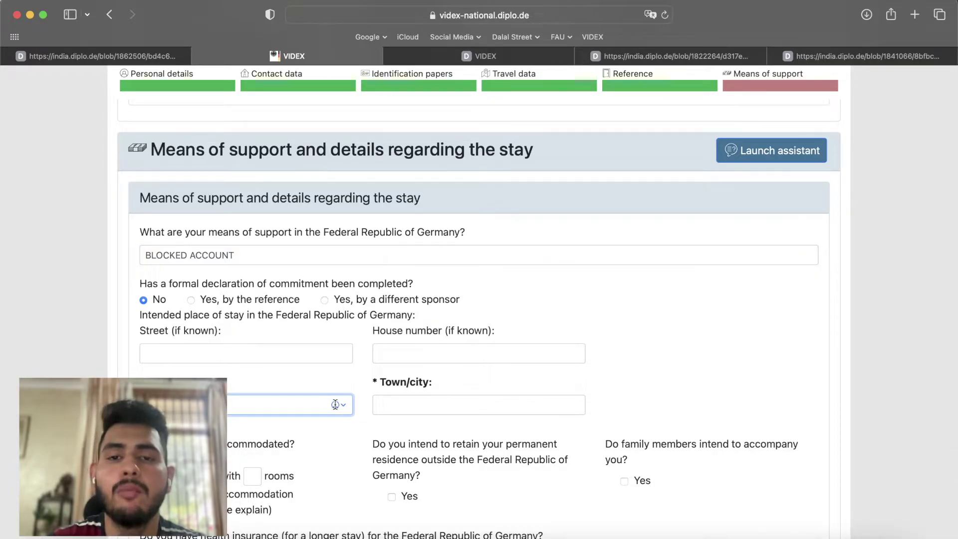
{"action": "type", "text": "9"}
{"action": "left_click", "coordinate": [446, 408]}
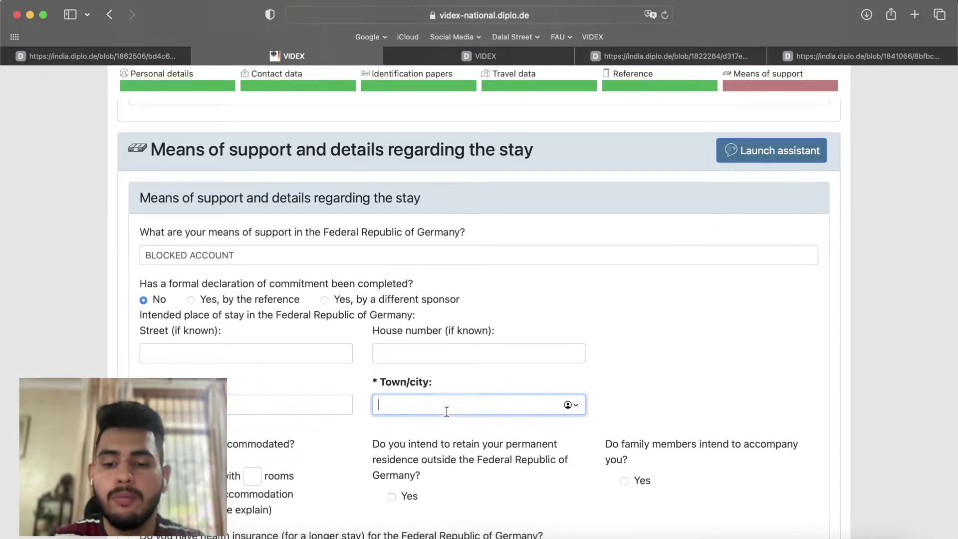
{"action": "type", "text": "BE"}
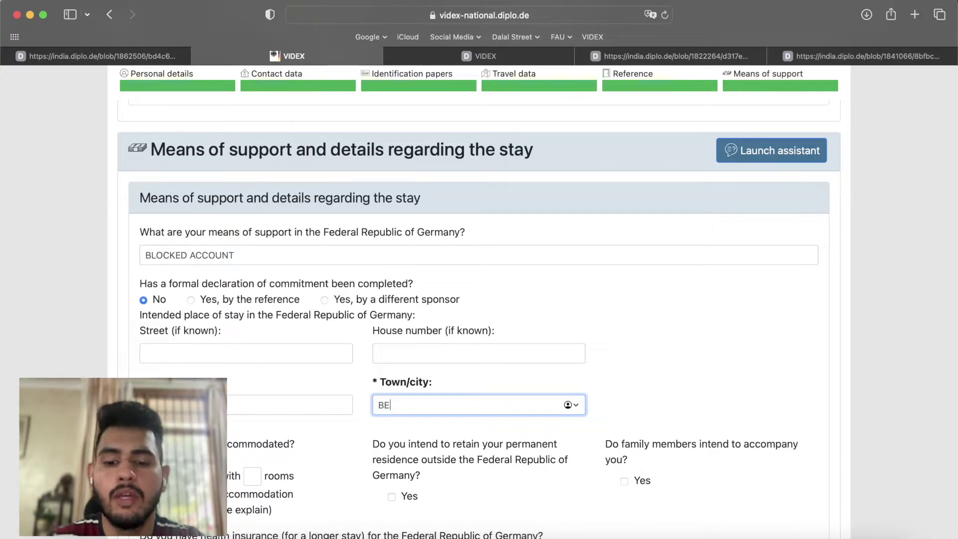
{"action": "type", "text": "RLIN"}
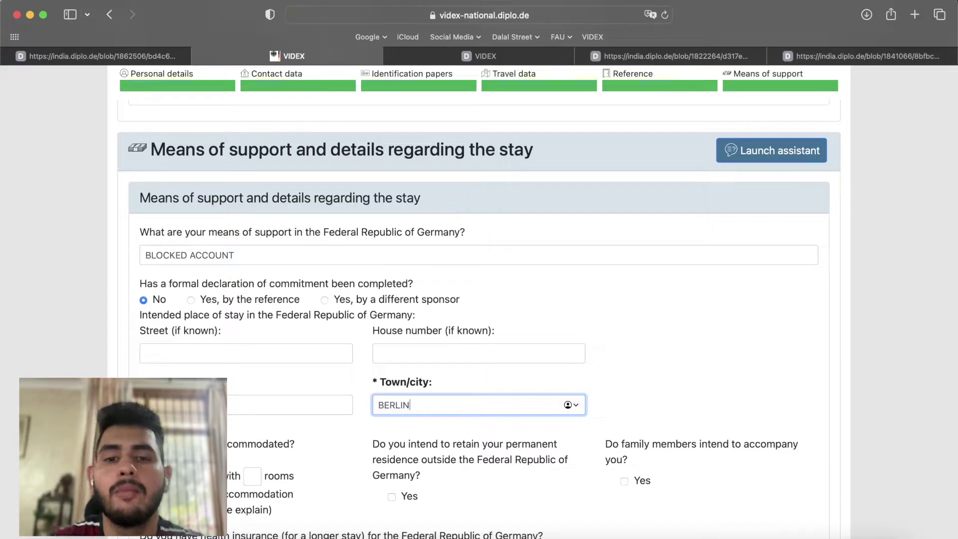
{"action": "scroll", "coordinate": [363, 422], "scroll_direction": "down", "scroll_amount": 1}
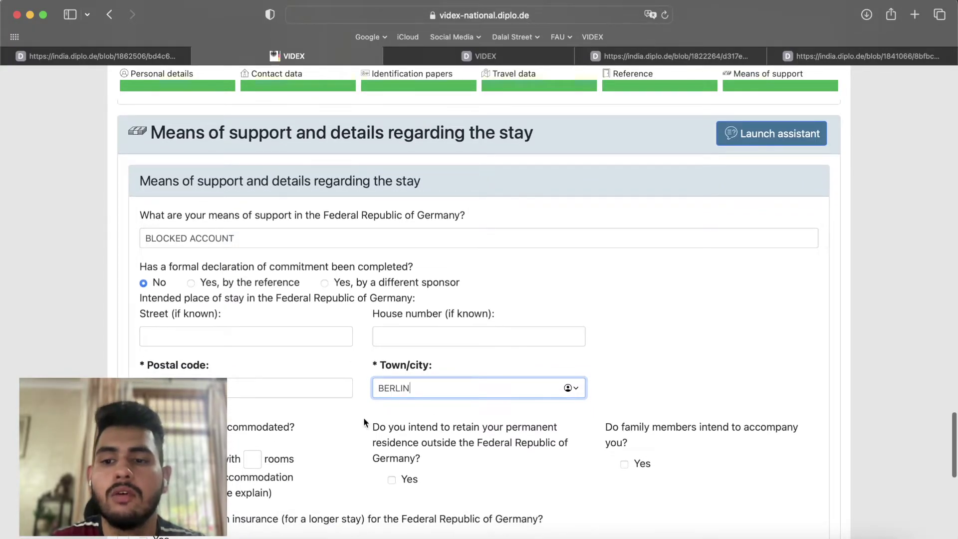
{"action": "scroll", "coordinate": [363, 422], "scroll_direction": "down", "scroll_amount": 2}
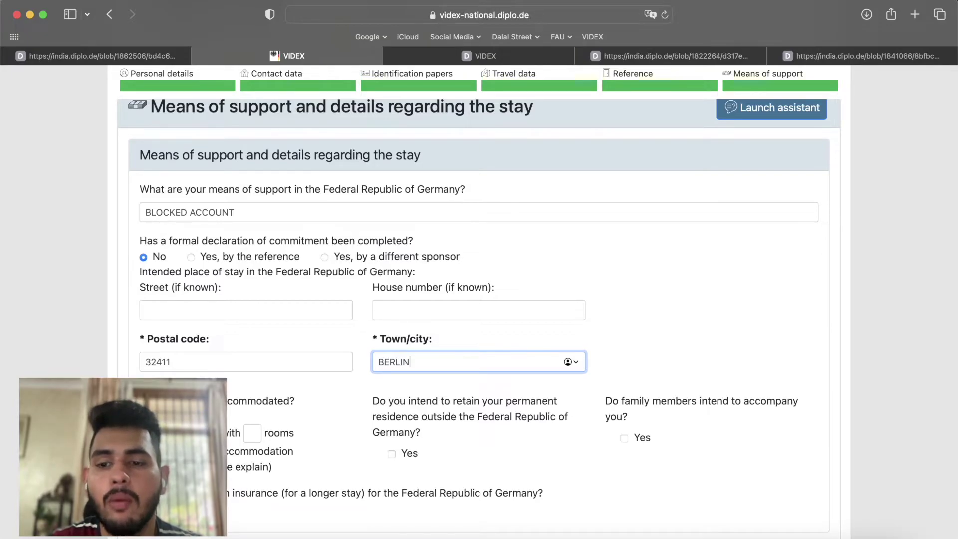
{"action": "key", "text": "Tab"}
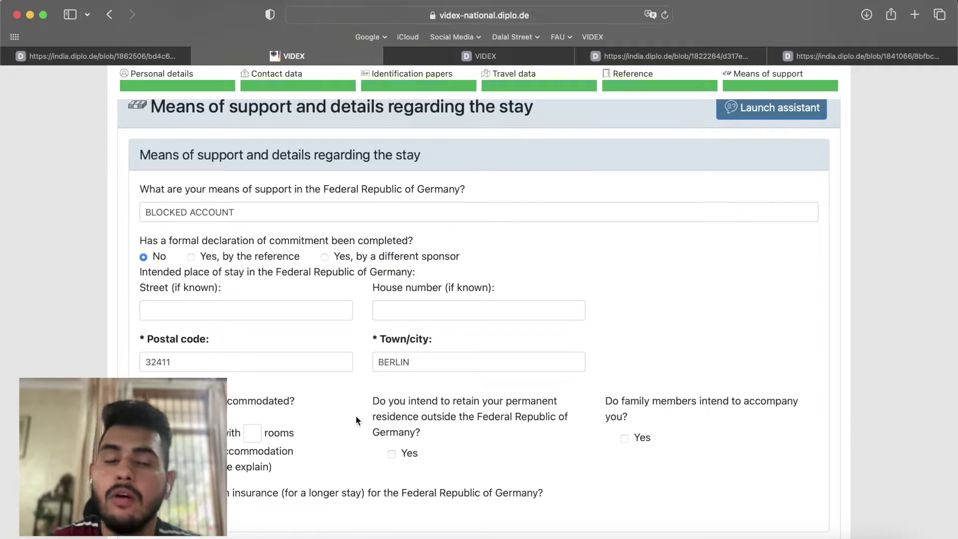
Answer Yes to keeping a permanent residence abroad, with INDIA as the place of residence
{"action": "left_click", "coordinate": [390, 453]}
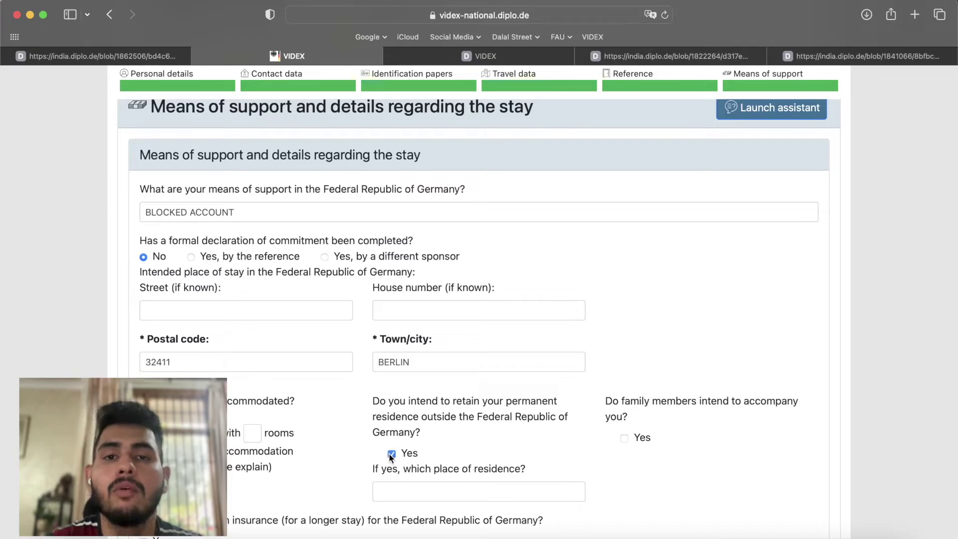
{"action": "left_click", "coordinate": [388, 453]}
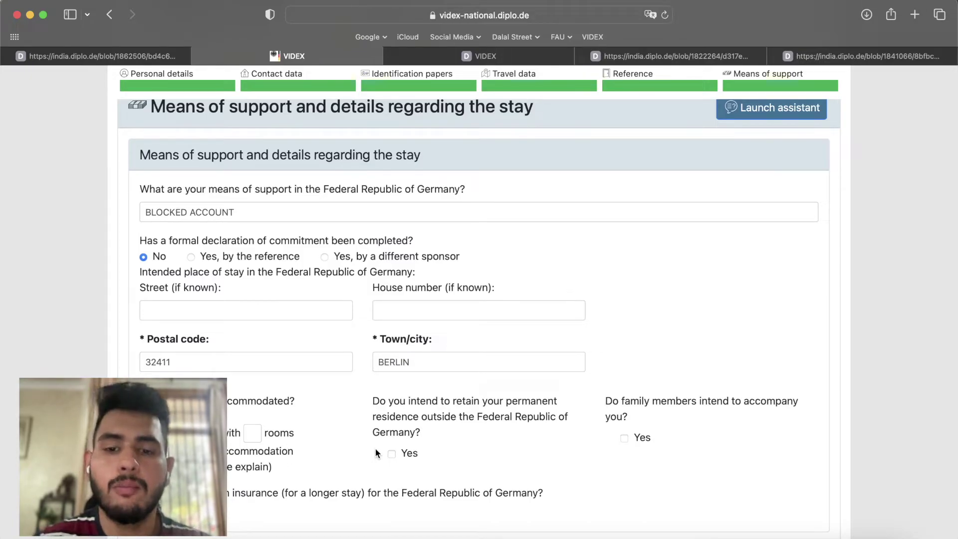
{"action": "left_click", "coordinate": [392, 454]}
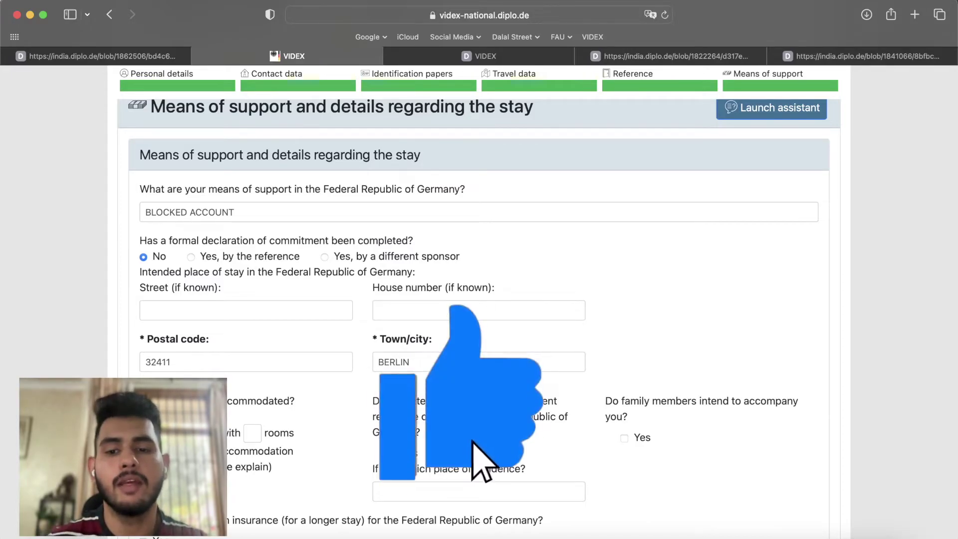
{"action": "left_click", "coordinate": [392, 453]}
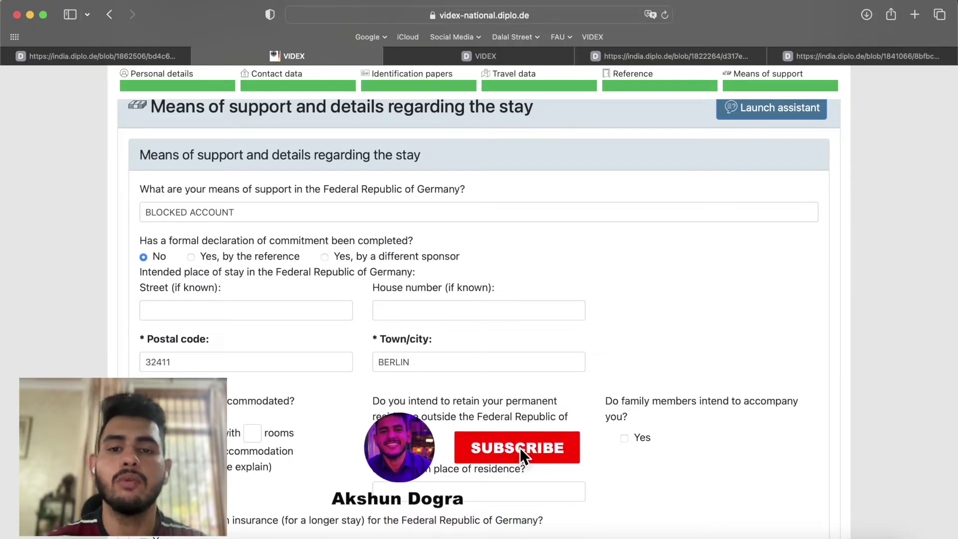
{"action": "left_click", "coordinate": [579, 492]}
{"action": "type", "text": "IND"}
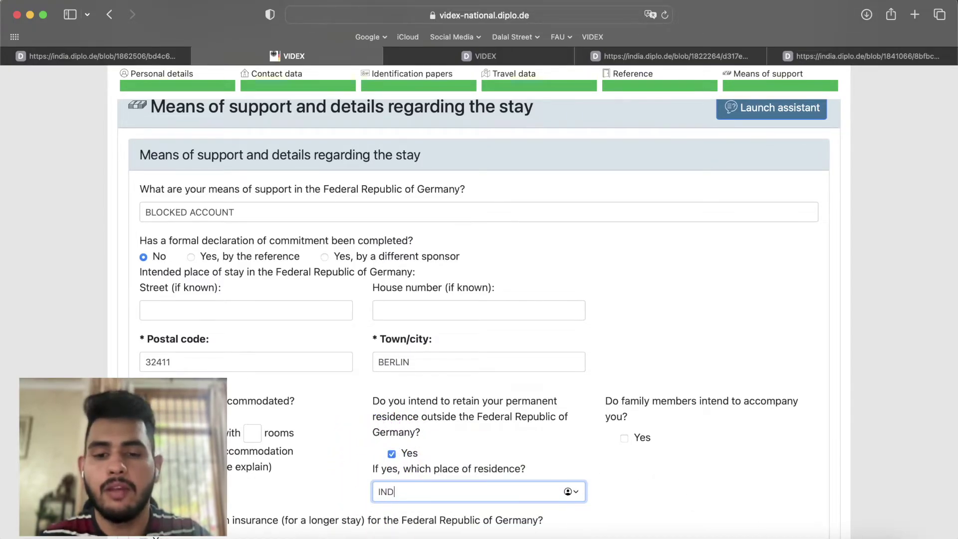
{"action": "type", "text": "IA"}
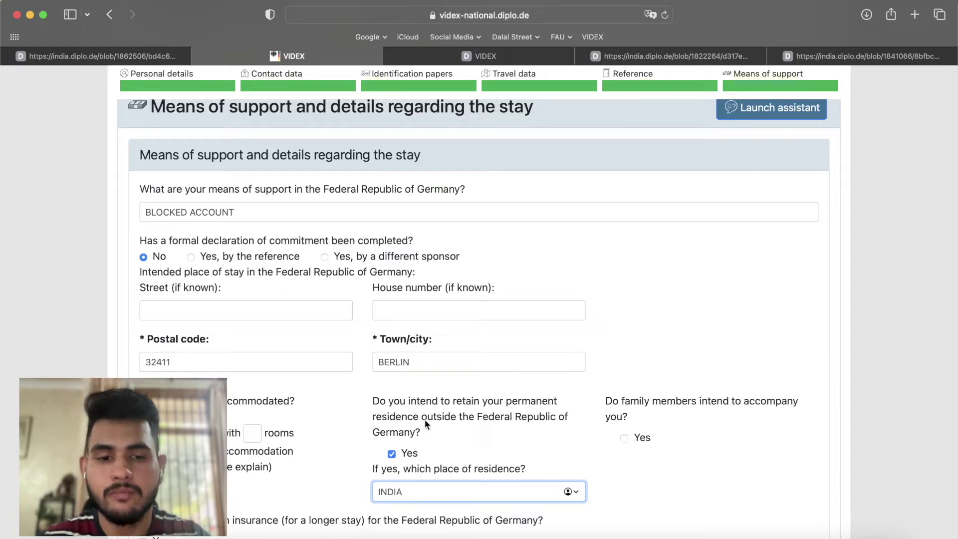
{"action": "scroll", "coordinate": [424, 418], "scroll_direction": "down", "scroll_amount": 5}
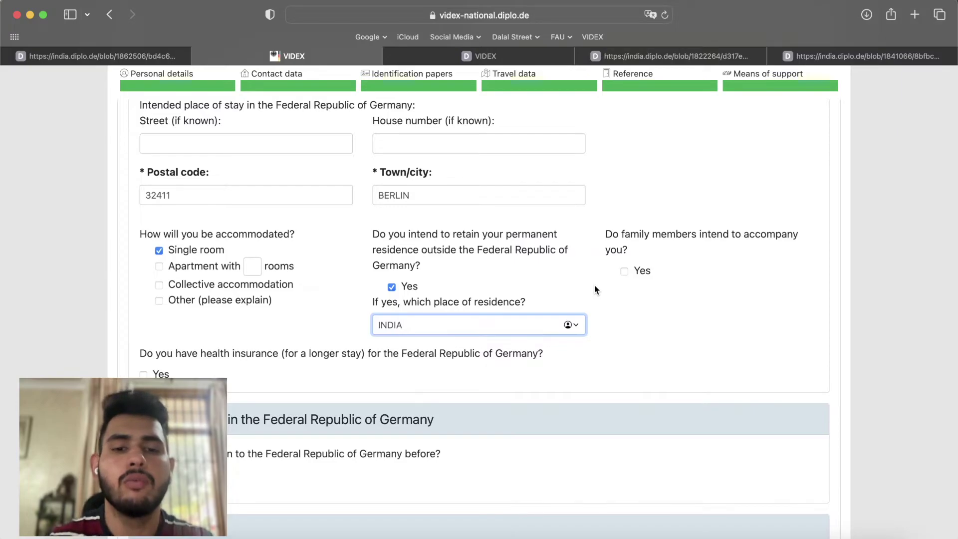
{"action": "scroll", "coordinate": [618, 280], "scroll_direction": "down", "scroll_amount": 1}
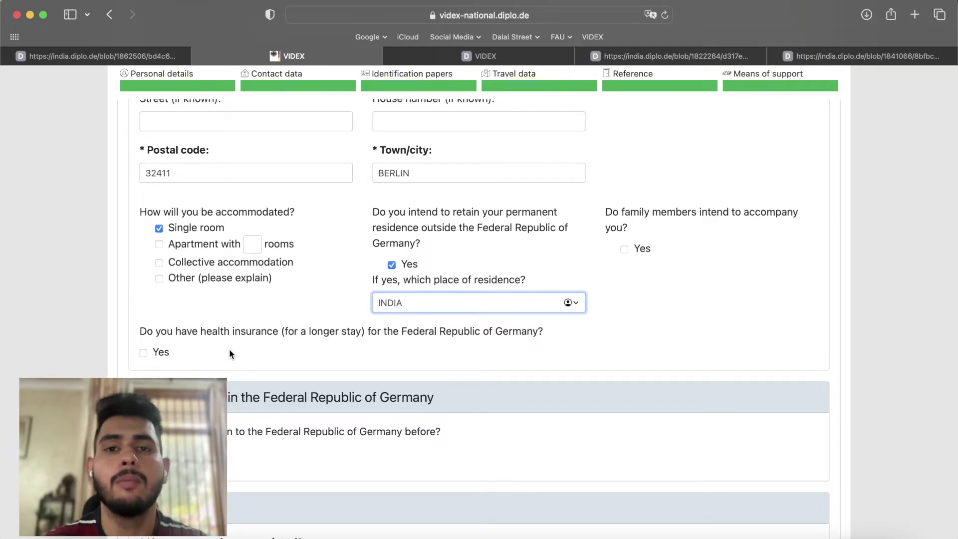
Tick Yes for holding health insurance for the stay in Germany
{"action": "left_click", "coordinate": [143, 352]}
{"action": "scroll", "coordinate": [170, 353], "scroll_direction": "down", "scroll_amount": 3}
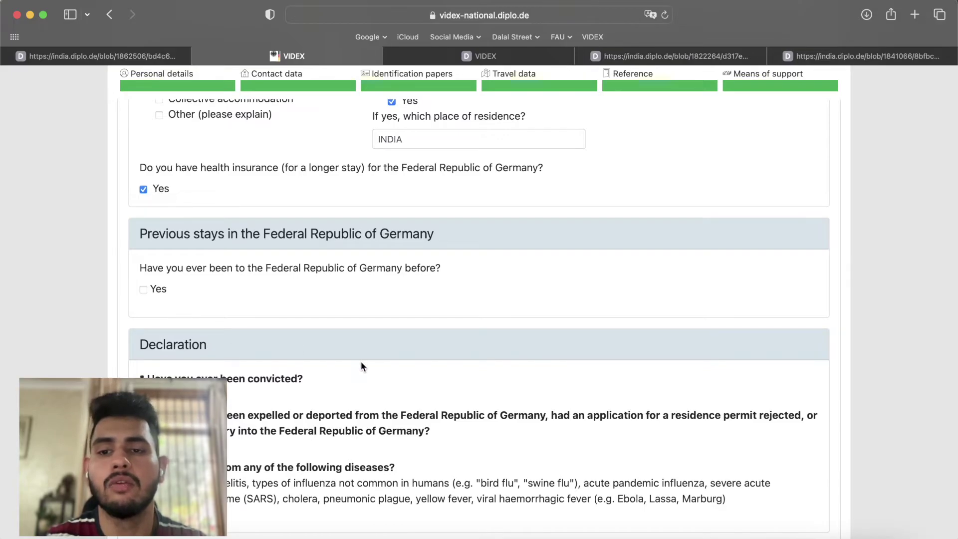
{"action": "scroll", "coordinate": [361, 367], "scroll_direction": "down", "scroll_amount": 3}
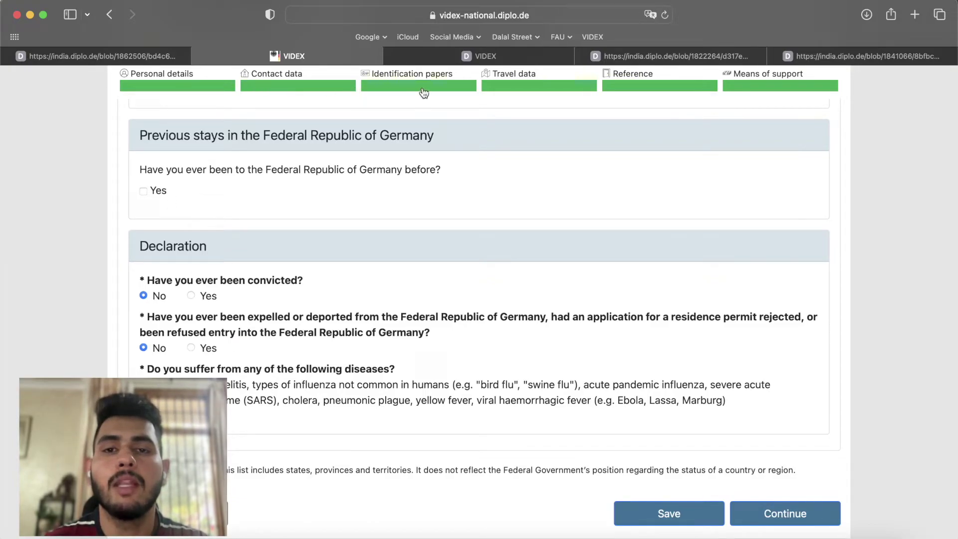
{"action": "scroll", "coordinate": [655, 143], "scroll_direction": "down", "scroll_amount": 1}
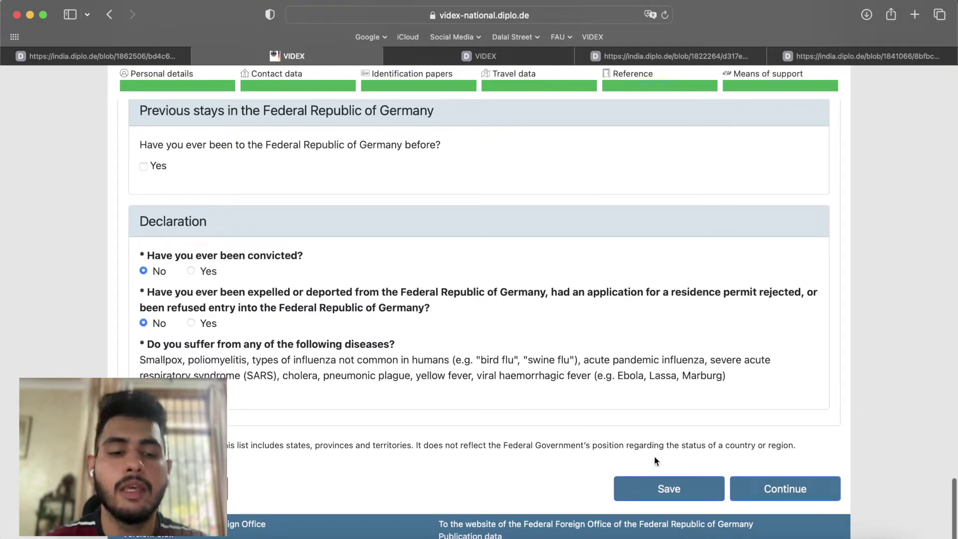
Save the application as a JSON file and confirm it appears in Safari's Downloads
{"action": "left_click", "coordinate": [669, 491]}
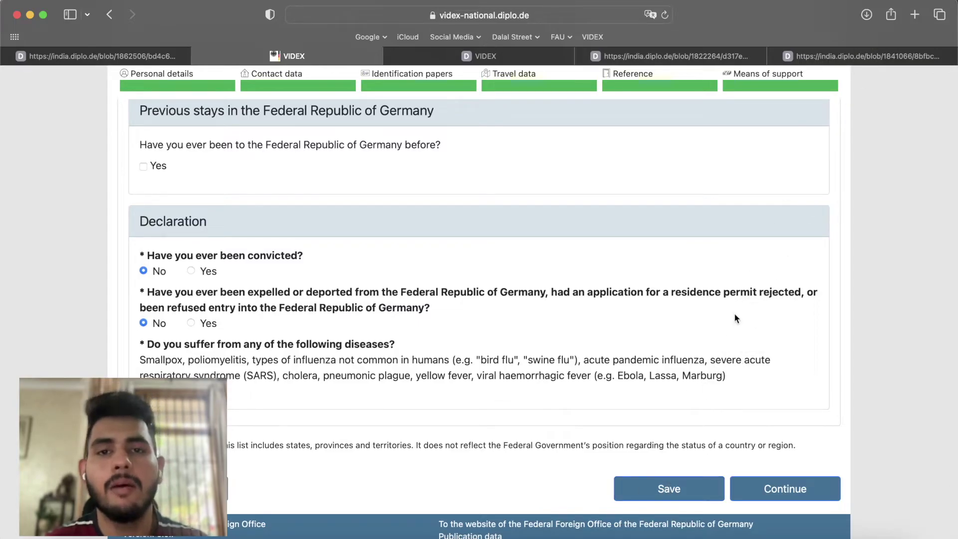
{"action": "left_click", "coordinate": [866, 14]}
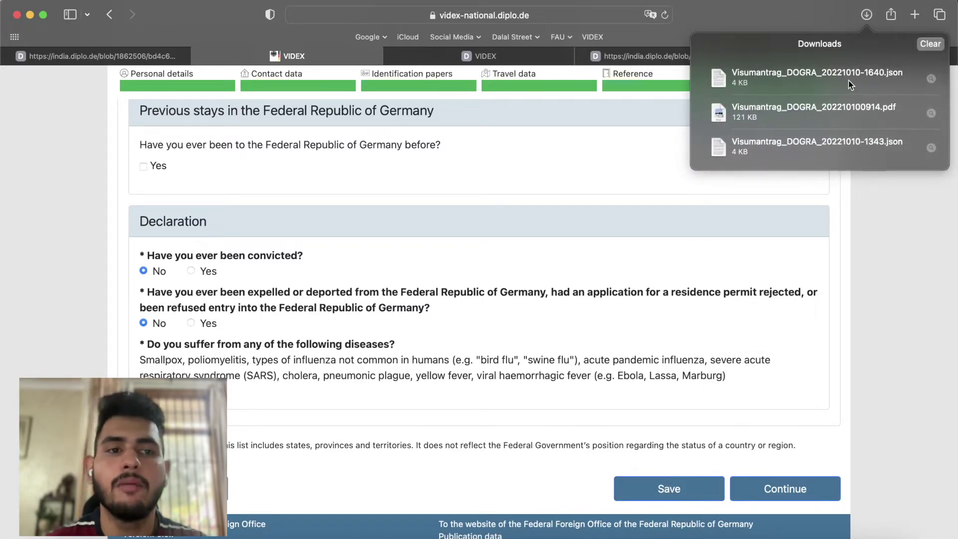
{"action": "left_click", "coordinate": [728, 197]}
{"action": "scroll", "coordinate": [727, 197], "scroll_direction": "up", "scroll_amount": 15}
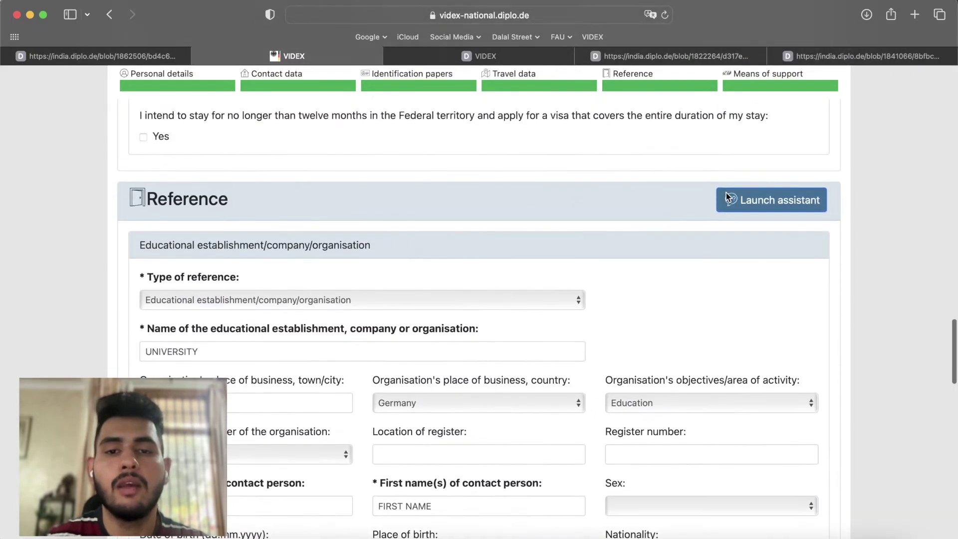
{"action": "scroll", "coordinate": [727, 197], "scroll_direction": "up", "scroll_amount": 10}
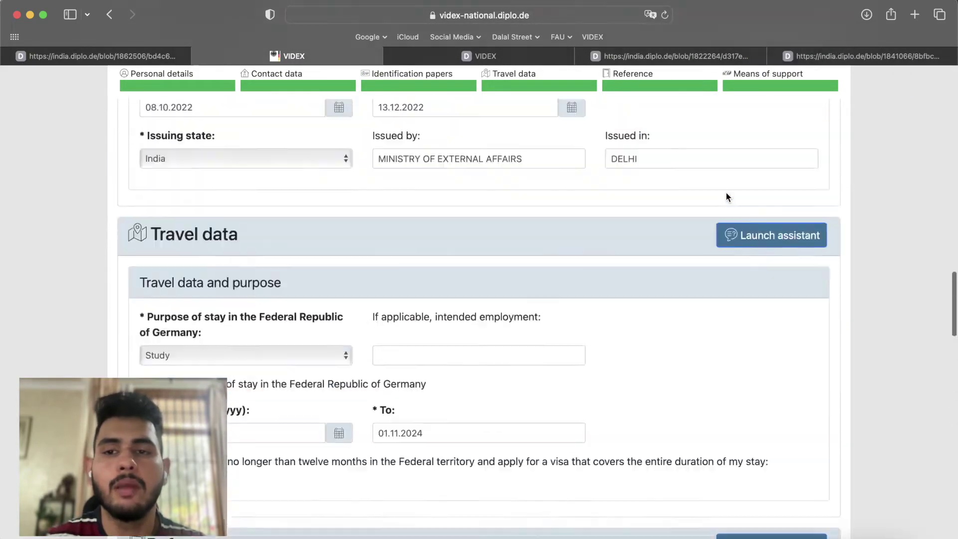
{"action": "scroll", "coordinate": [637, 327], "scroll_direction": "down", "scroll_amount": 3}
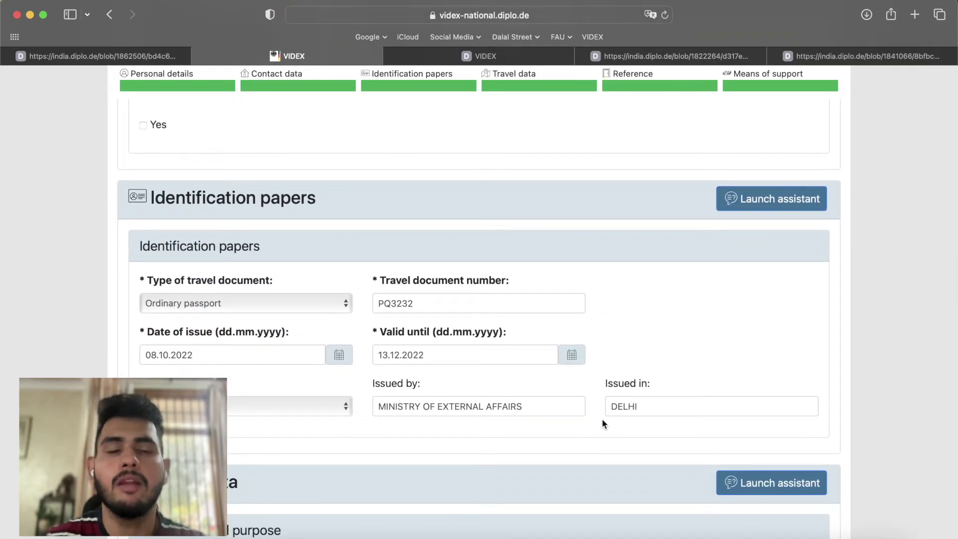
{"action": "scroll", "coordinate": [603, 424], "scroll_direction": "up", "scroll_amount": 8}
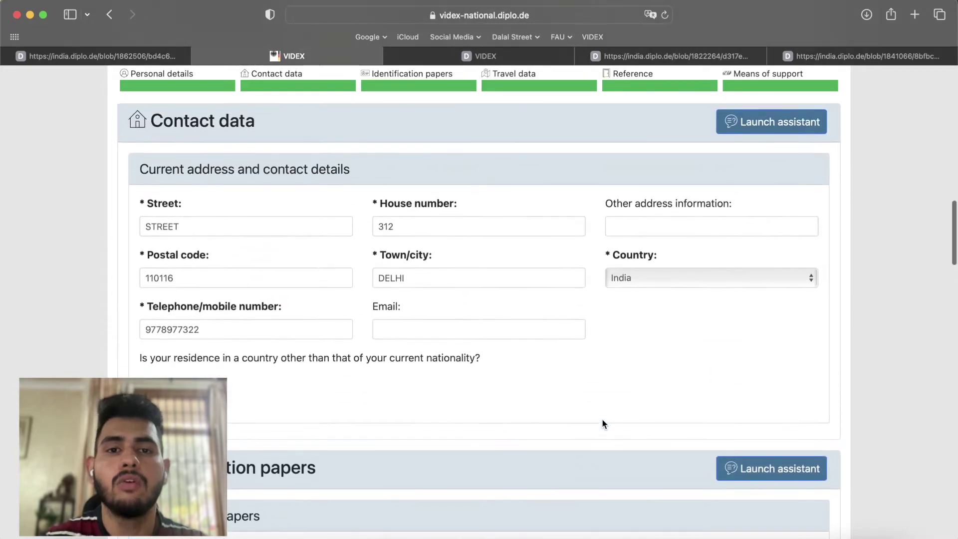
{"action": "scroll", "coordinate": [603, 424], "scroll_direction": "down", "scroll_amount": 15}
{"action": "scroll", "coordinate": [603, 424], "scroll_direction": "down", "scroll_amount": 6}
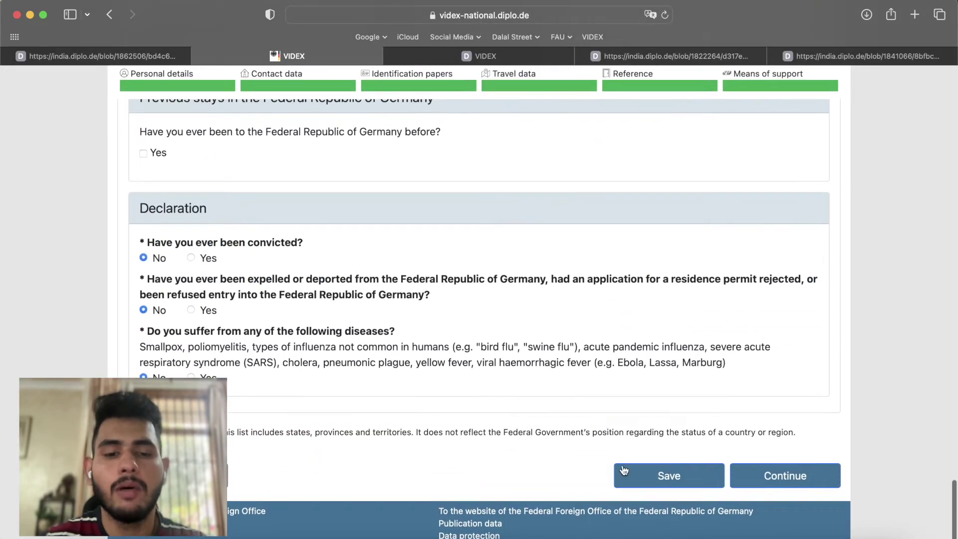
{"action": "scroll", "coordinate": [677, 319], "scroll_direction": "up", "scroll_amount": 20}
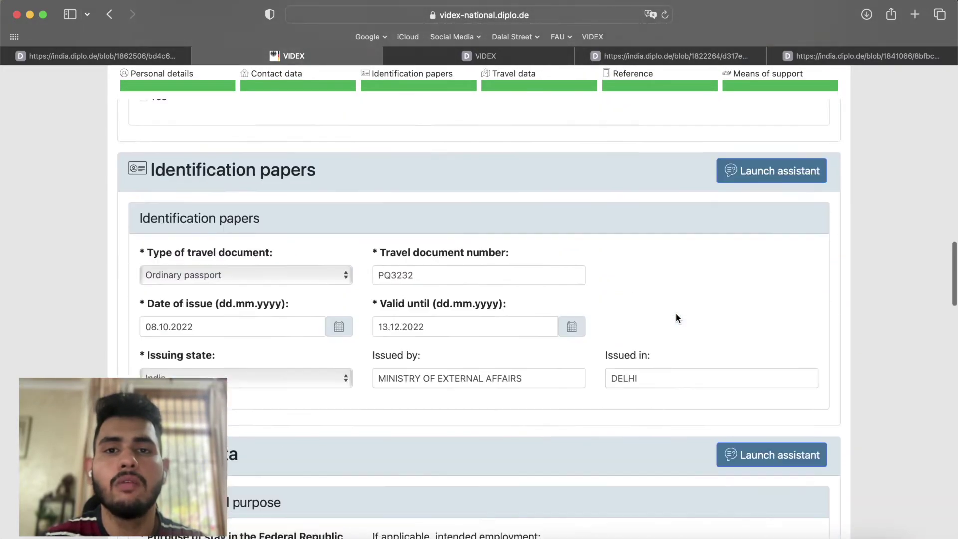
{"action": "scroll", "coordinate": [677, 319], "scroll_direction": "up", "scroll_amount": 10}
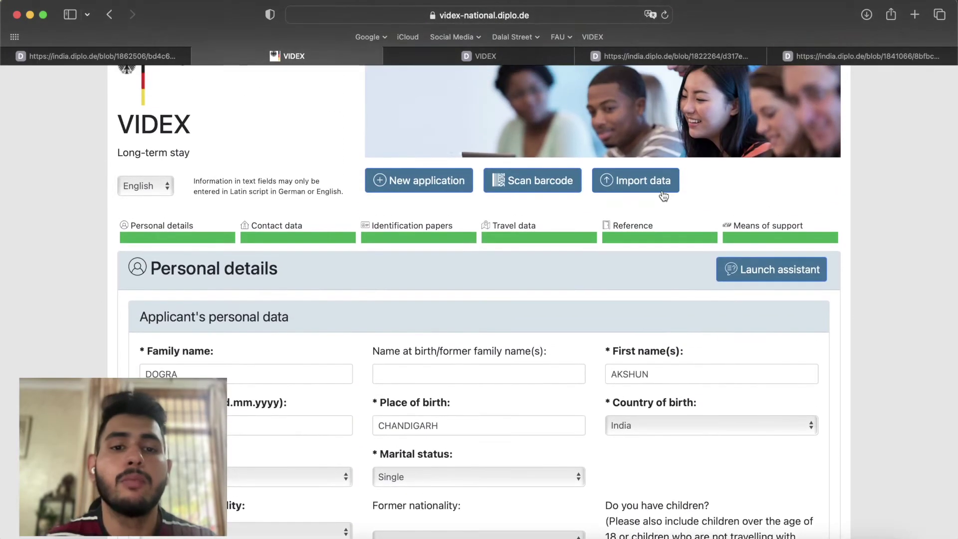
Generate the application PDF with Continue and confirm the 122 KB file in Downloads
{"action": "left_click", "coordinate": [663, 194]}
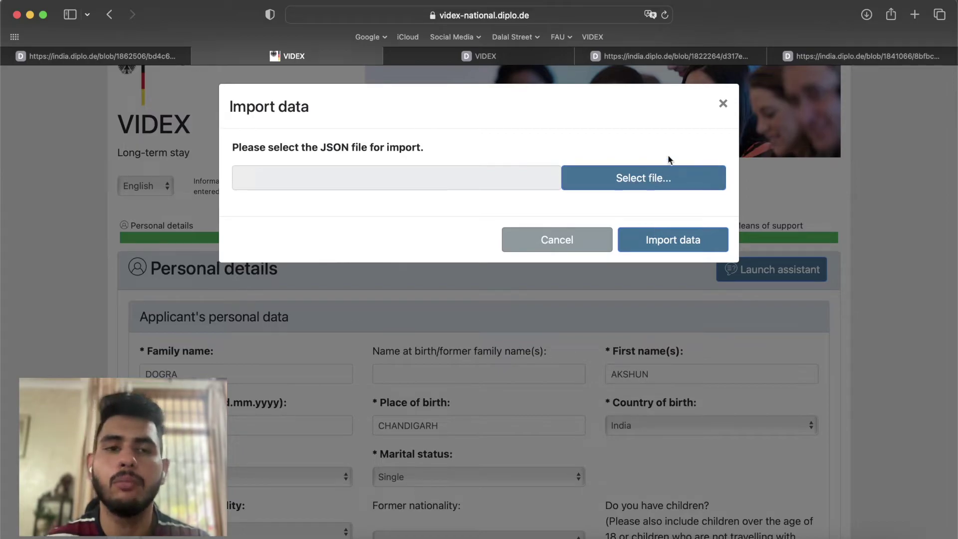
{"action": "left_click", "coordinate": [723, 103]}
{"action": "scroll", "coordinate": [635, 289], "scroll_direction": "down", "scroll_amount": 1}
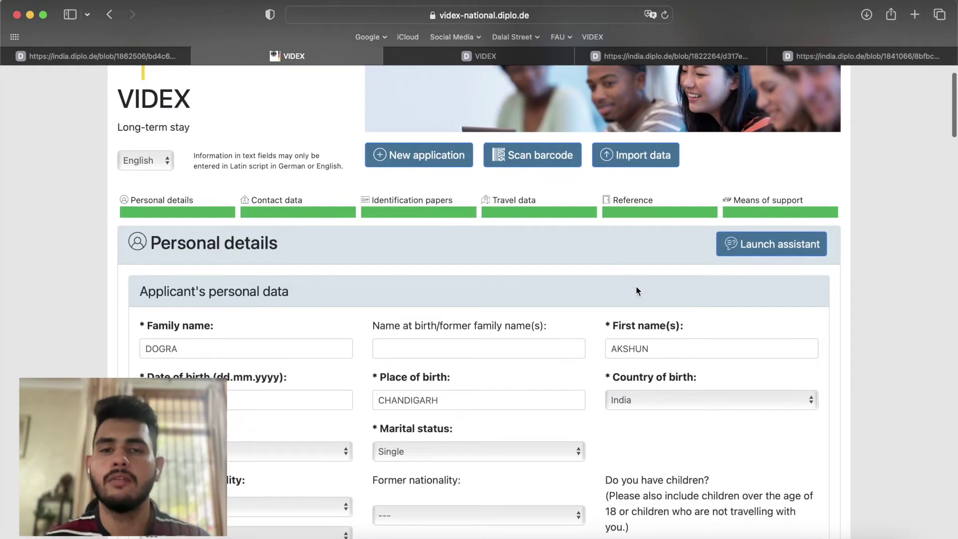
{"action": "scroll", "coordinate": [635, 287], "scroll_direction": "down", "scroll_amount": 3}
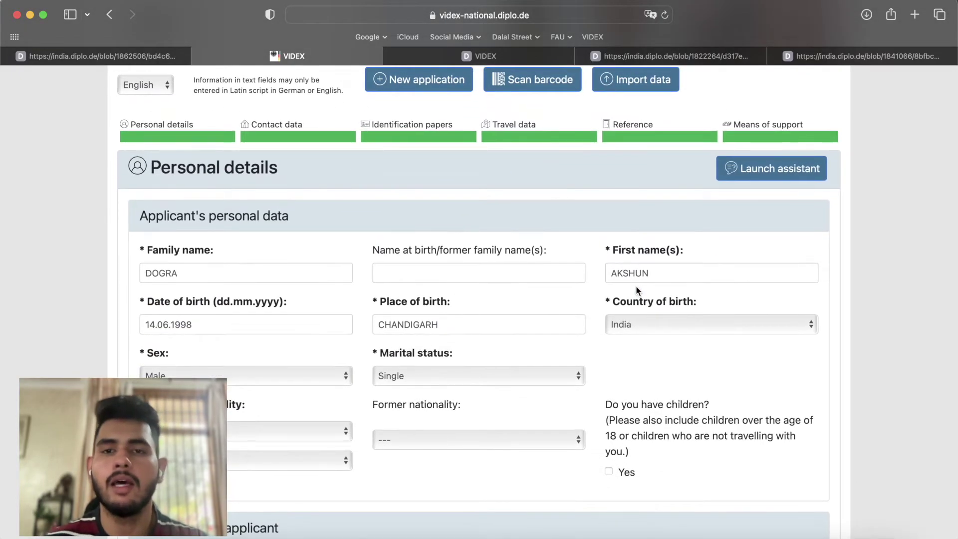
{"action": "scroll", "coordinate": [636, 290], "scroll_direction": "down", "scroll_amount": 1}
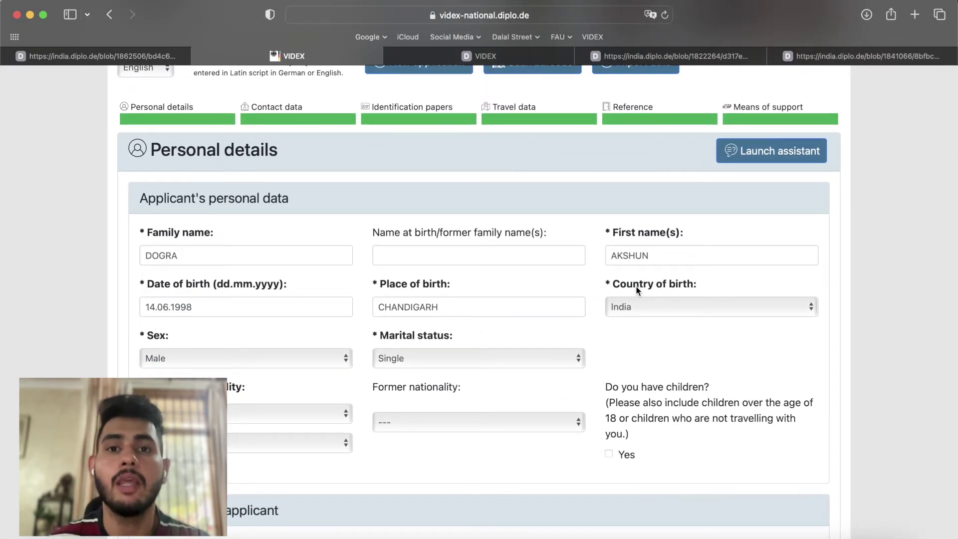
{"action": "scroll", "coordinate": [636, 289], "scroll_direction": "down", "scroll_amount": 20}
{"action": "scroll", "coordinate": [636, 287], "scroll_direction": "down", "scroll_amount": 20}
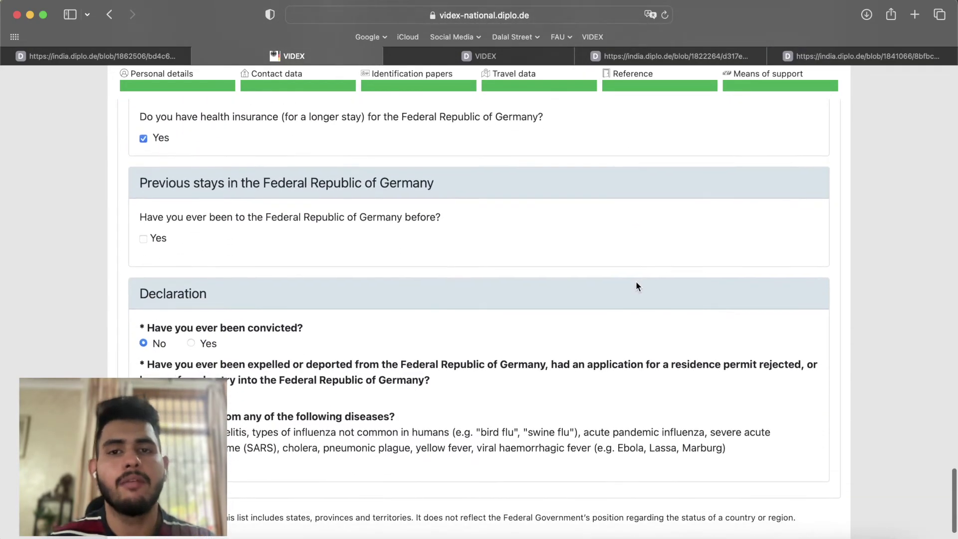
{"action": "scroll", "coordinate": [637, 287], "scroll_direction": "down", "scroll_amount": 3}
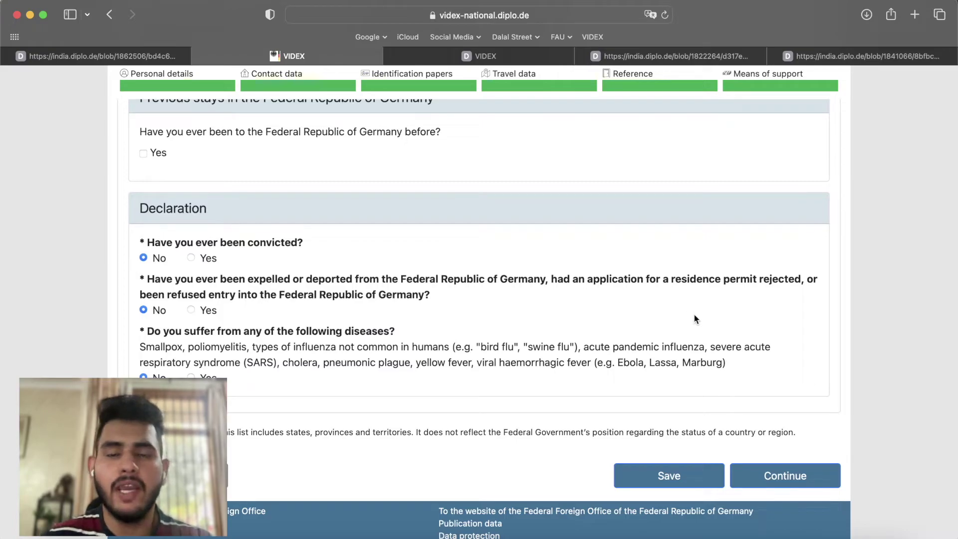
{"action": "left_click", "coordinate": [758, 474]}
{"action": "left_click", "coordinate": [866, 16]}
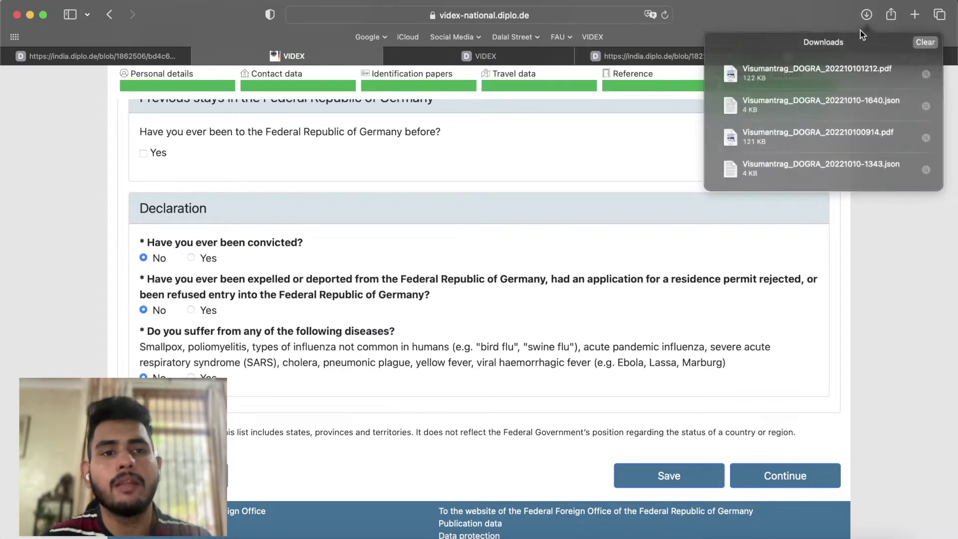
Open the newest downloaded application PDF and scroll down through its six pages
{"action": "double_click", "coordinate": [828, 77]}
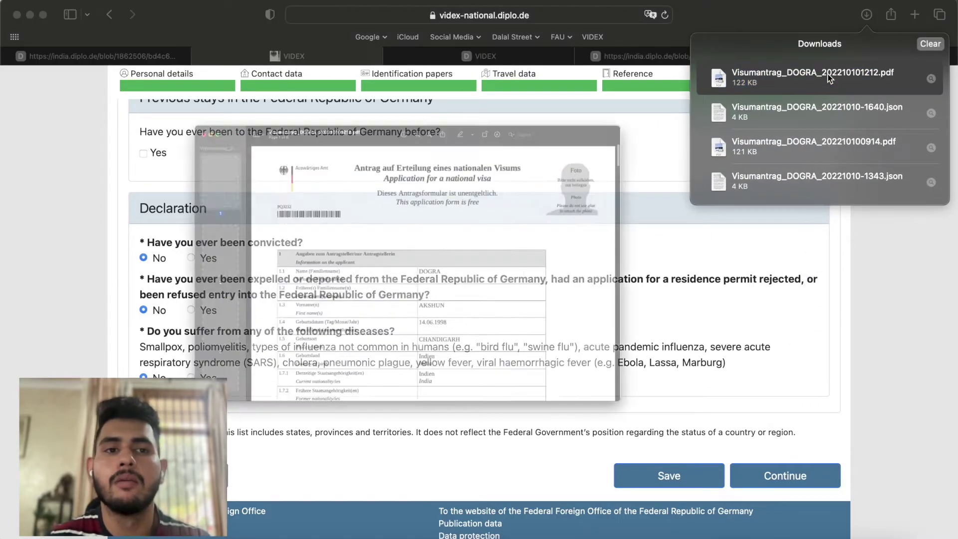
{"action": "scroll", "coordinate": [665, 219], "scroll_direction": "down", "scroll_amount": 5}
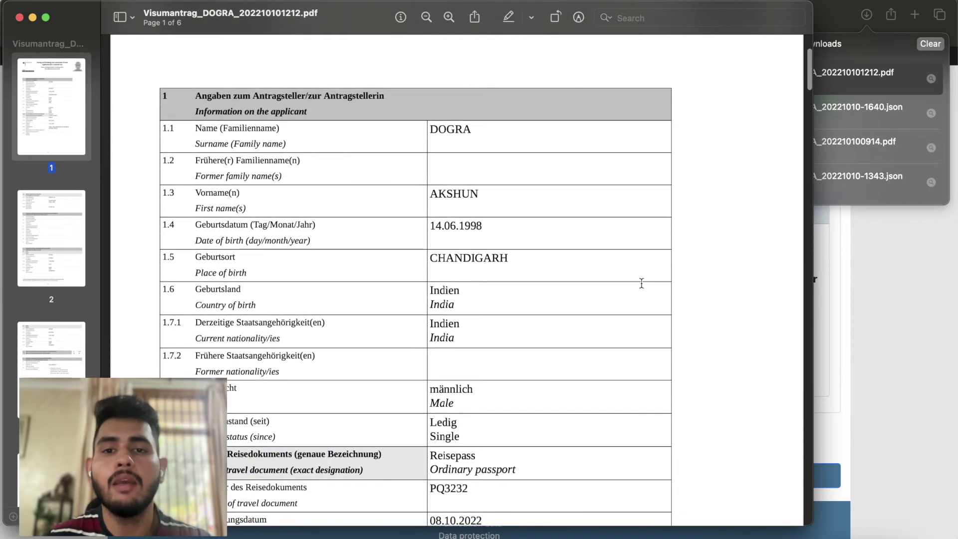
{"action": "scroll", "coordinate": [641, 283], "scroll_direction": "down", "scroll_amount": 15}
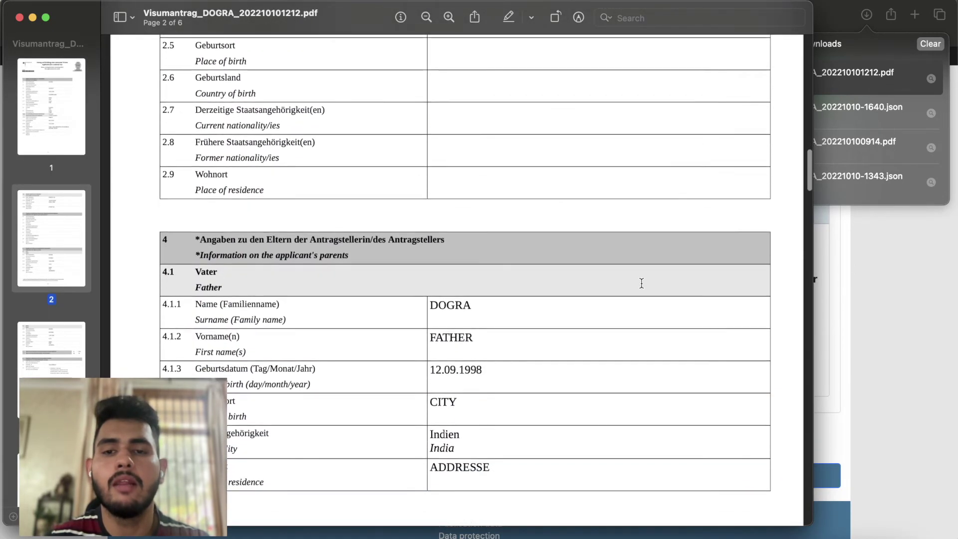
{"action": "scroll", "coordinate": [642, 283], "scroll_direction": "down", "scroll_amount": 20}
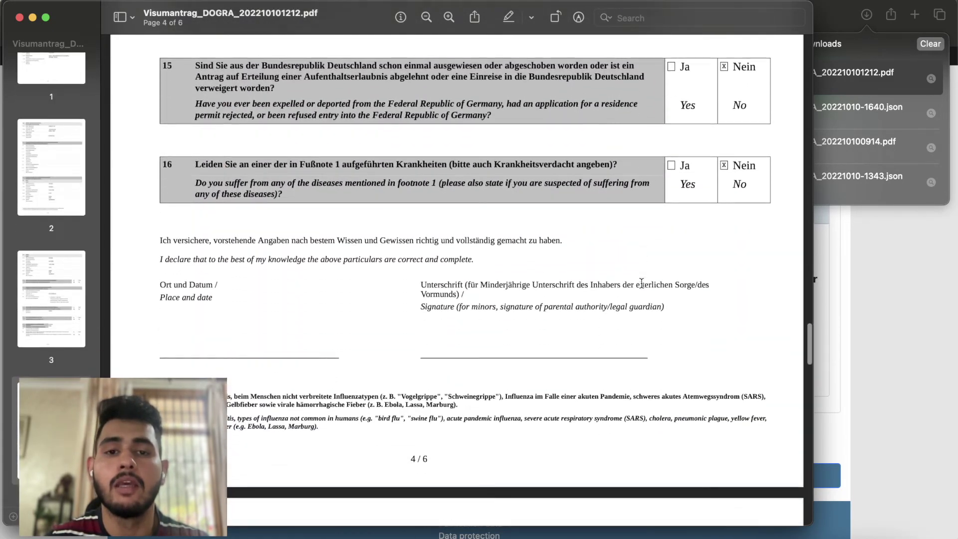
{"action": "scroll", "coordinate": [641, 283], "scroll_direction": "down", "scroll_amount": 20}
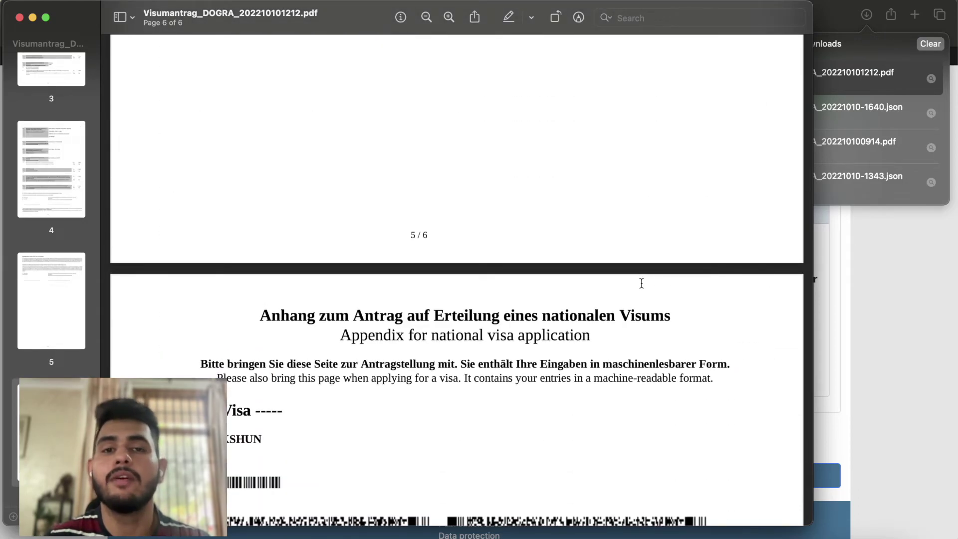
{"action": "scroll", "coordinate": [642, 283], "scroll_direction": "down", "scroll_amount": 10}
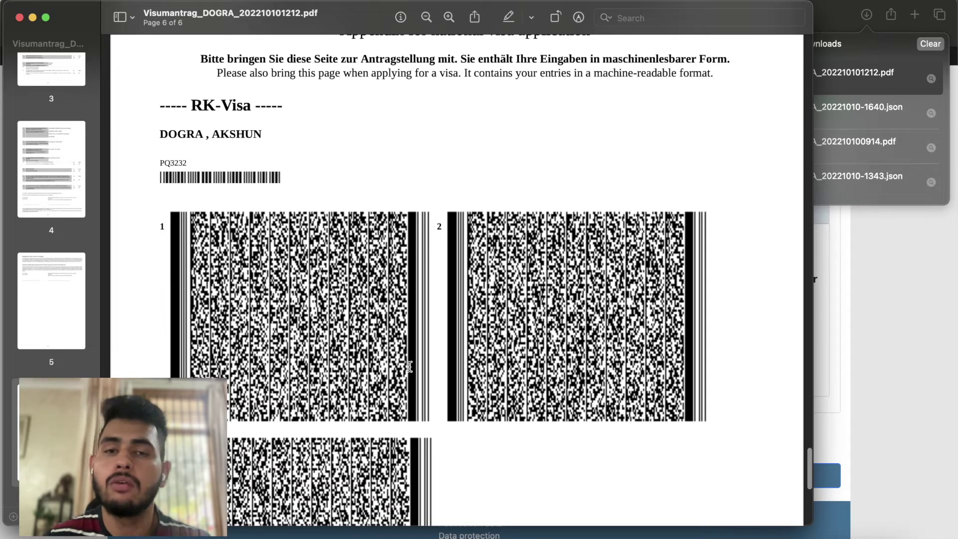
{"action": "scroll", "coordinate": [409, 366], "scroll_direction": "down", "scroll_amount": 2}
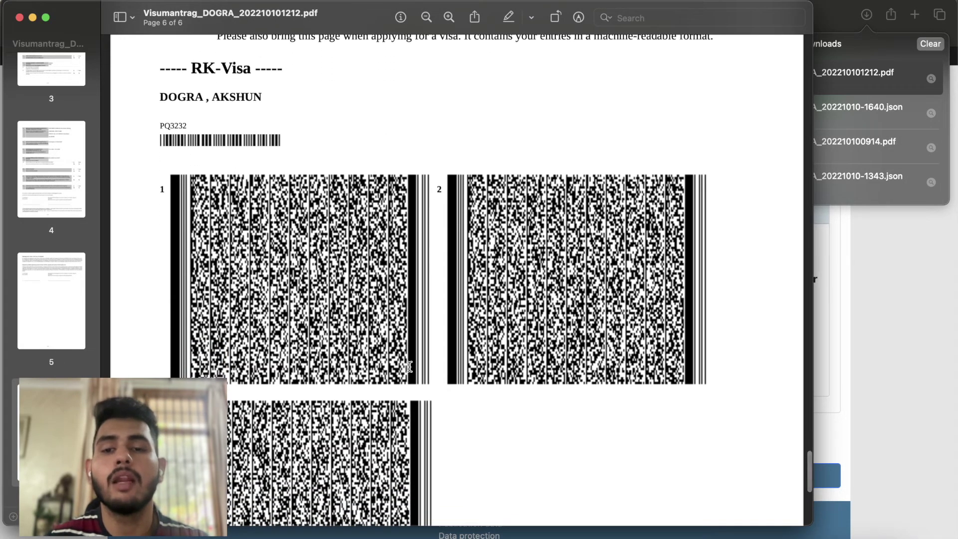
Scroll back up through the PDF to the first page and quit Preview
{"action": "scroll", "coordinate": [408, 367], "scroll_direction": "up", "scroll_amount": 15}
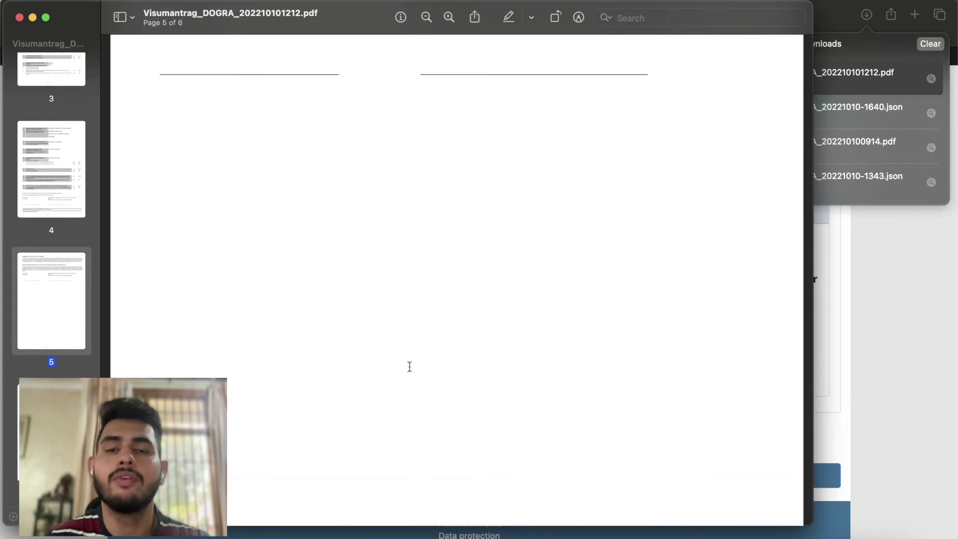
{"action": "scroll", "coordinate": [409, 367], "scroll_direction": "up", "scroll_amount": 6}
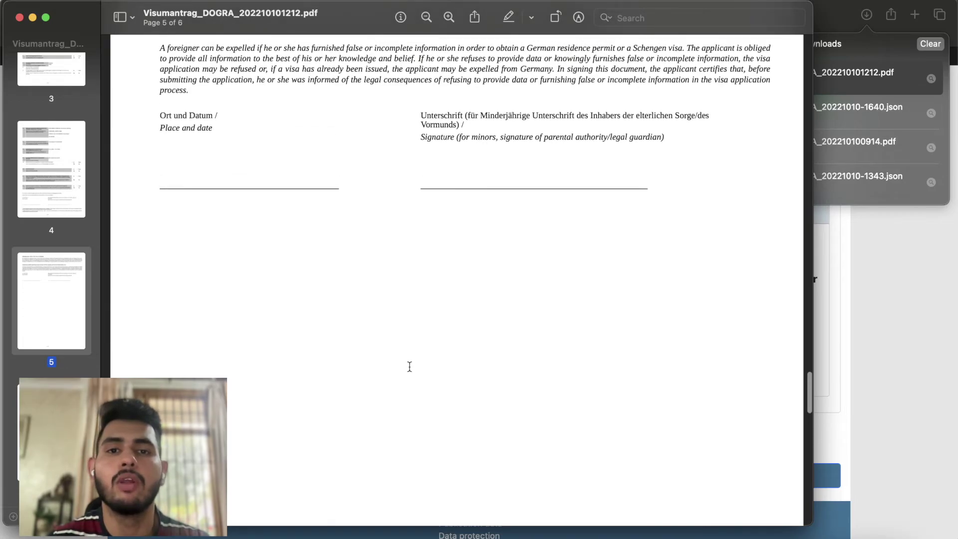
{"action": "scroll", "coordinate": [409, 367], "scroll_direction": "up", "scroll_amount": 3}
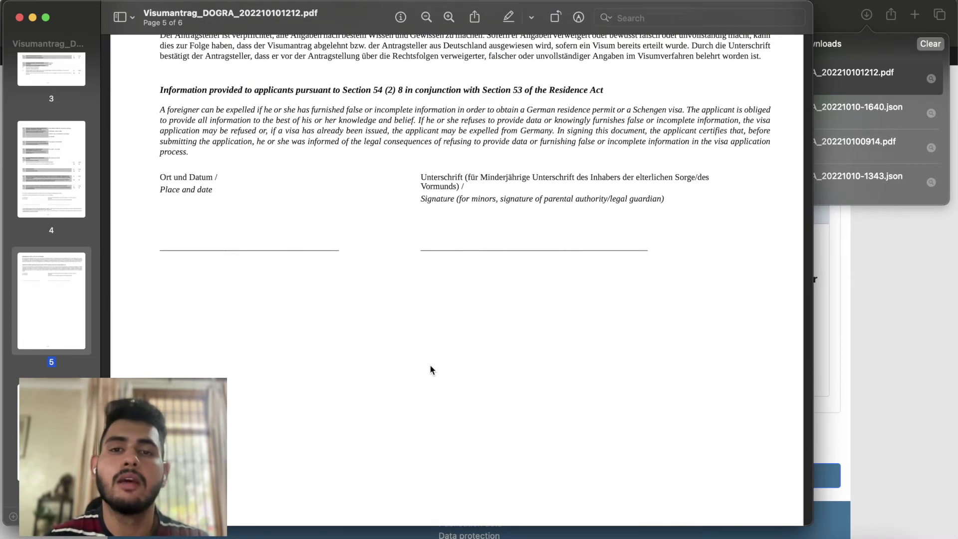
{"action": "scroll", "coordinate": [430, 367], "scroll_direction": "up", "scroll_amount": 3}
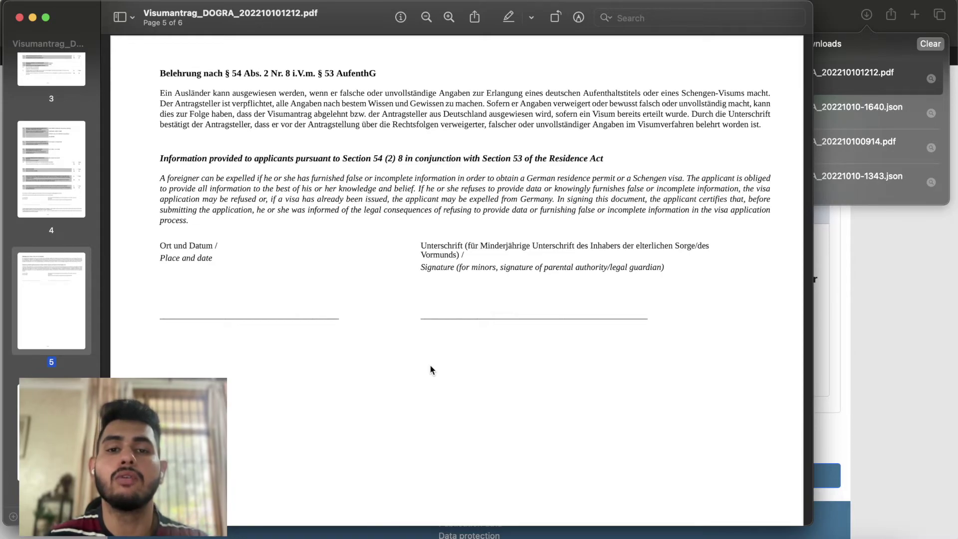
{"action": "scroll", "coordinate": [473, 359], "scroll_direction": "up", "scroll_amount": 2}
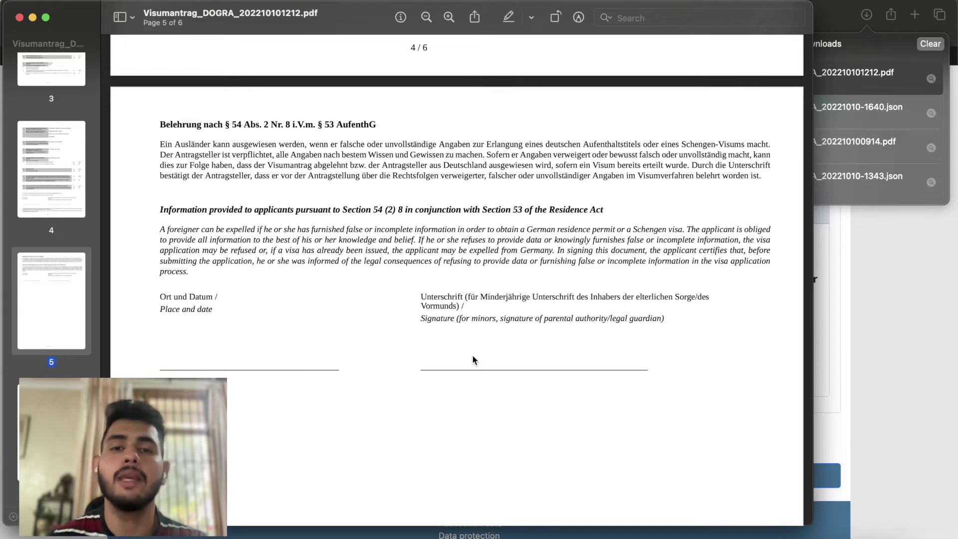
{"action": "key", "text": "super+q"}
Glance at the student visa checklist, then view the Additional contact and legal representation form PDF
{"action": "left_click", "coordinate": [100, 56]}
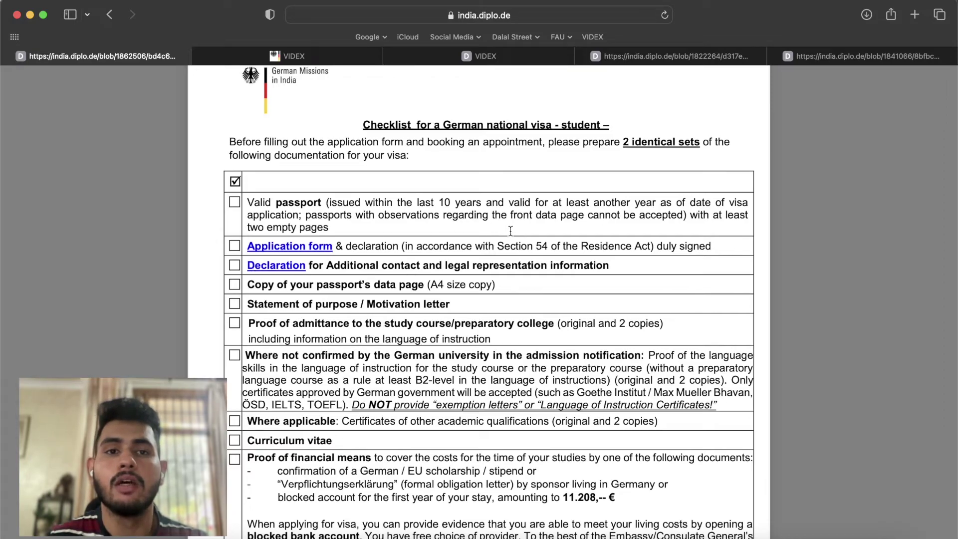
{"action": "left_click", "coordinate": [801, 61]}
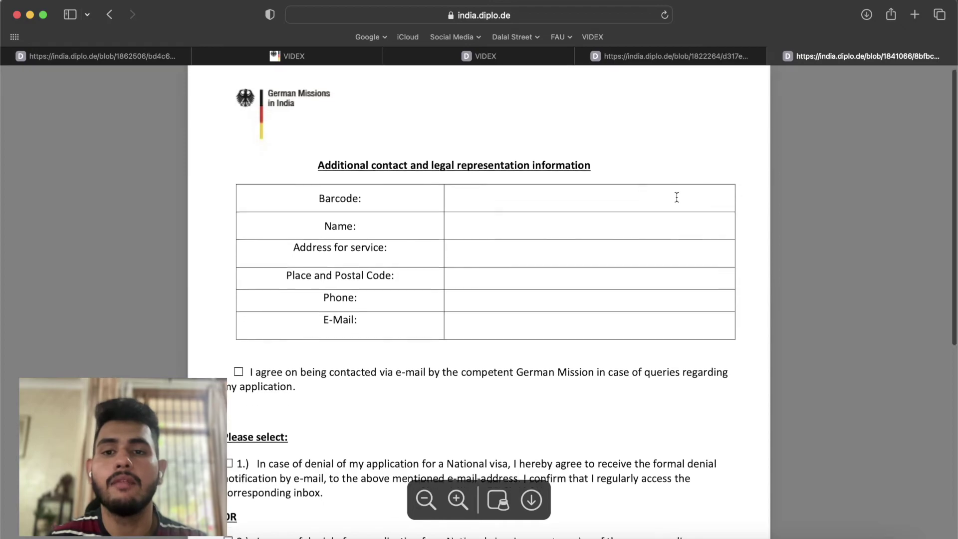
{"action": "scroll", "coordinate": [676, 197], "scroll_direction": "down", "scroll_amount": 1}
{"action": "scroll", "coordinate": [676, 197], "scroll_direction": "down", "scroll_amount": 2}
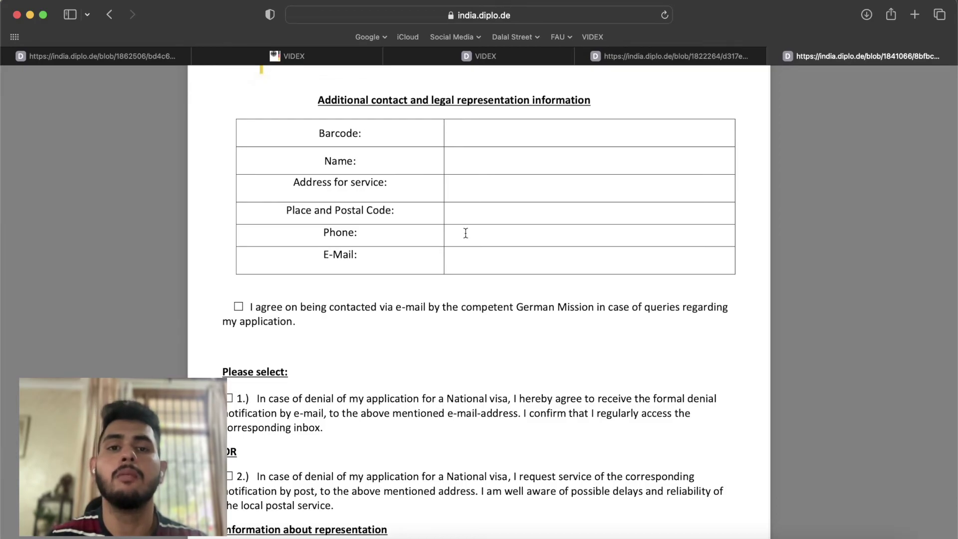
{"action": "scroll", "coordinate": [465, 233], "scroll_direction": "down", "scroll_amount": 4}
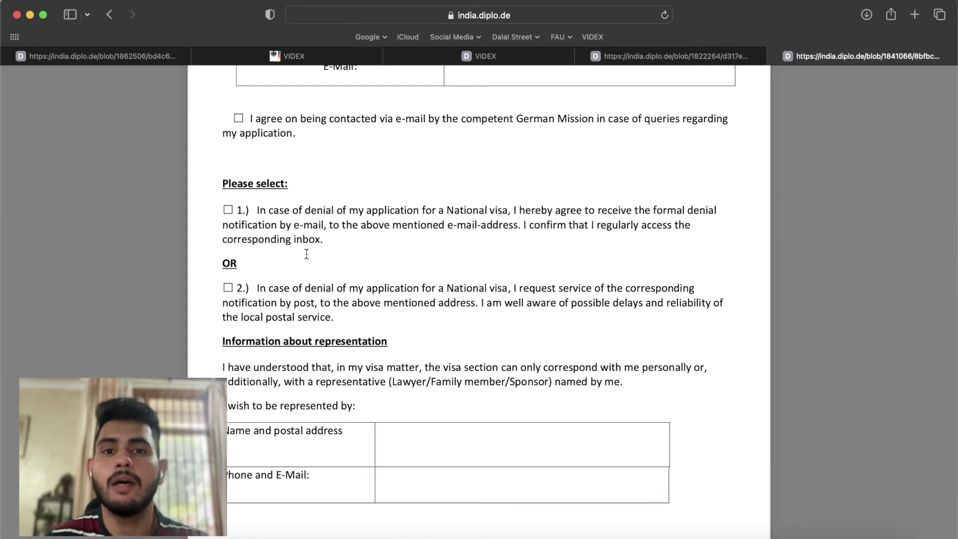
{"action": "scroll", "coordinate": [307, 254], "scroll_direction": "down", "scroll_amount": 1}
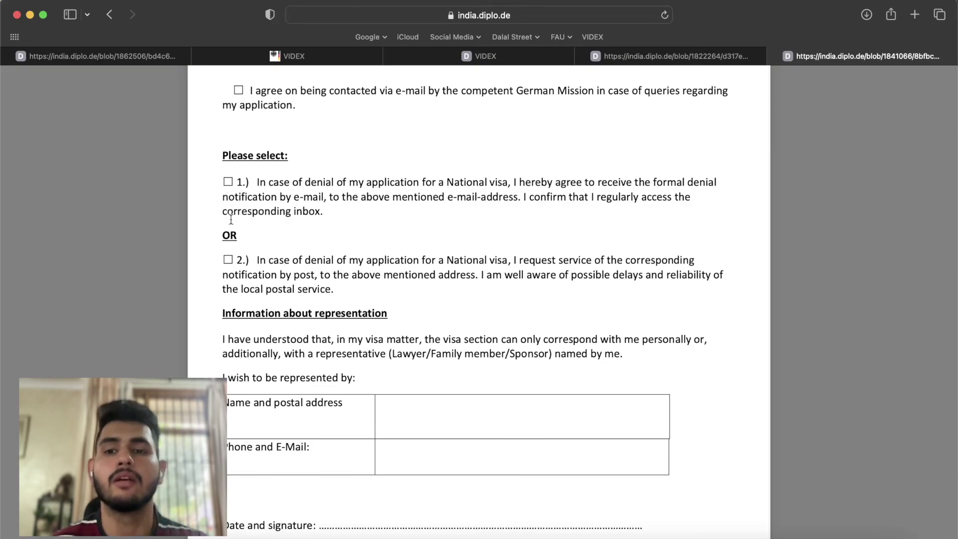
{"action": "scroll", "coordinate": [238, 237], "scroll_direction": "down", "scroll_amount": 3}
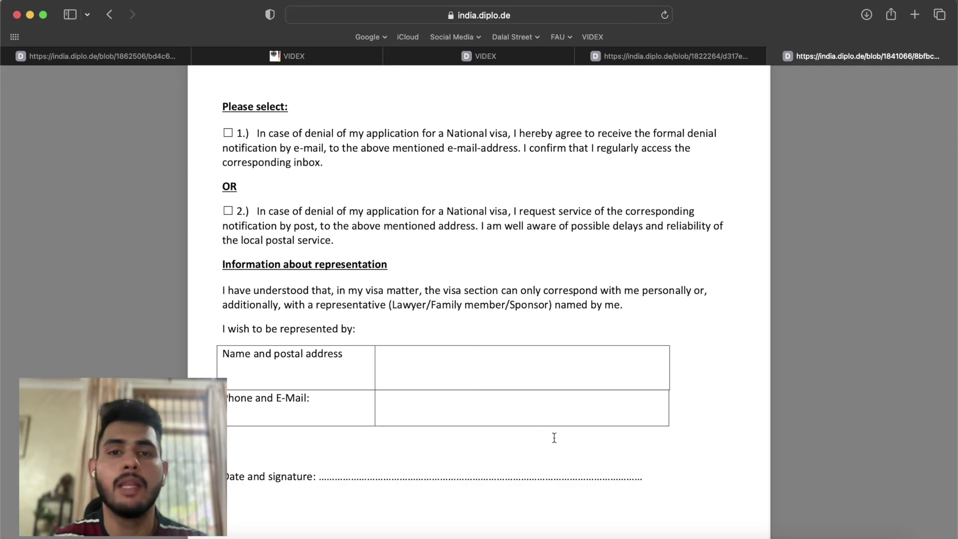
{"action": "scroll", "coordinate": [554, 437], "scroll_direction": "down", "scroll_amount": 1}
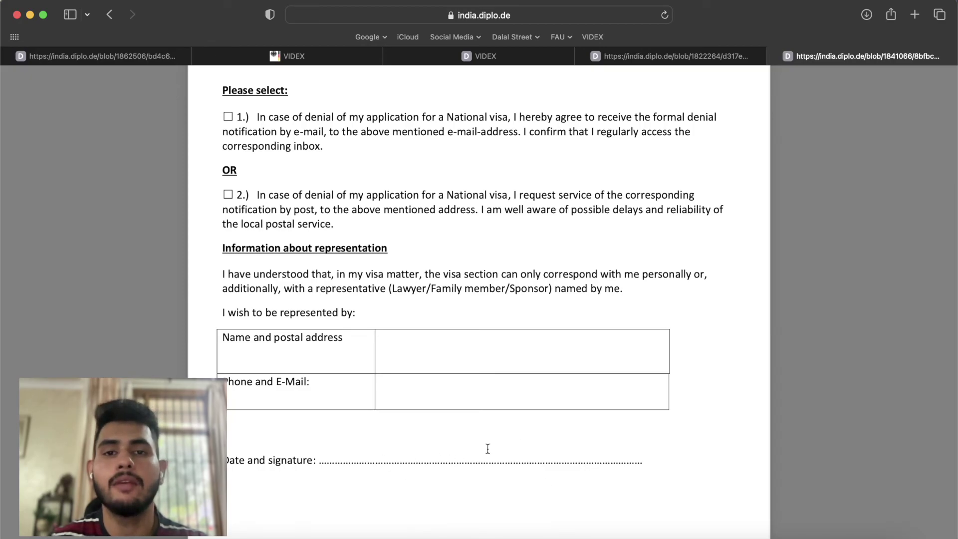
{"action": "scroll", "coordinate": [487, 448], "scroll_direction": "up", "scroll_amount": 10}
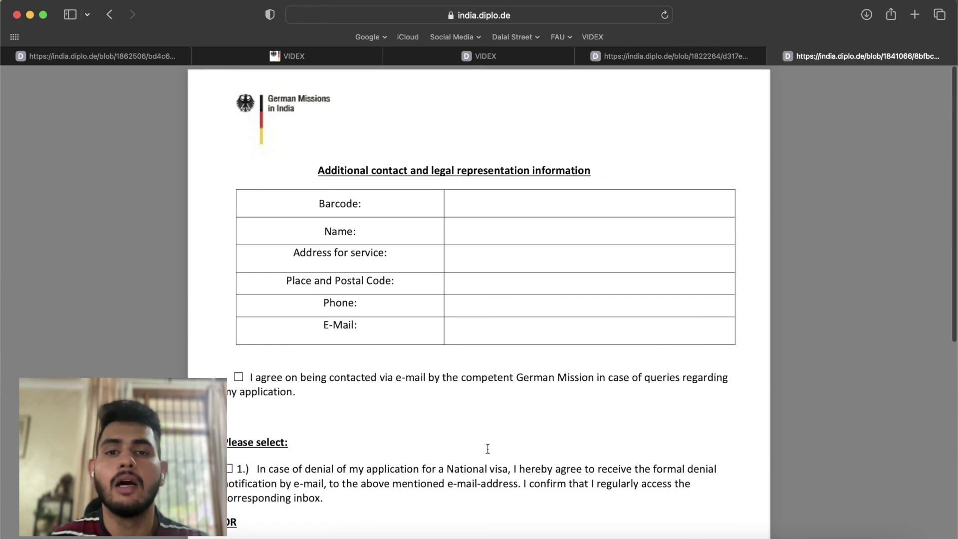
{"action": "scroll", "coordinate": [488, 448], "scroll_direction": "down", "scroll_amount": 7}
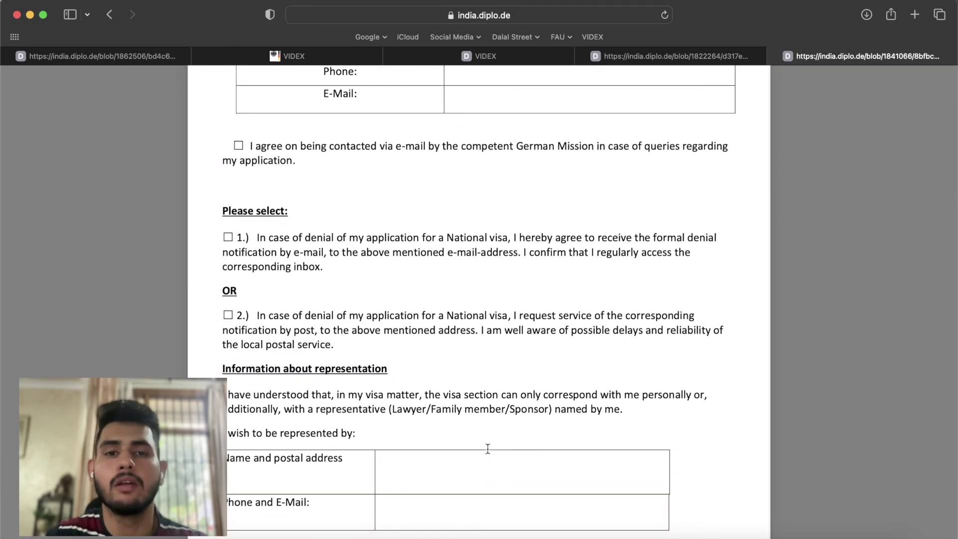
Check the filled VIDEX personal details, then return to the student visa checklist tab
{"action": "left_click", "coordinate": [255, 58]}
{"action": "scroll", "coordinate": [277, 172], "scroll_direction": "up", "scroll_amount": 20}
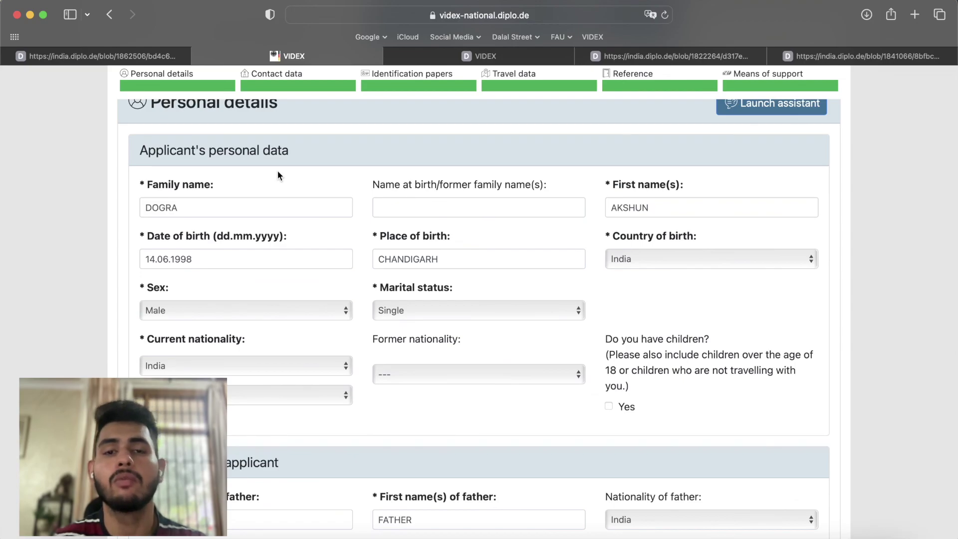
{"action": "key", "text": "ctrl+shift+Tab"}
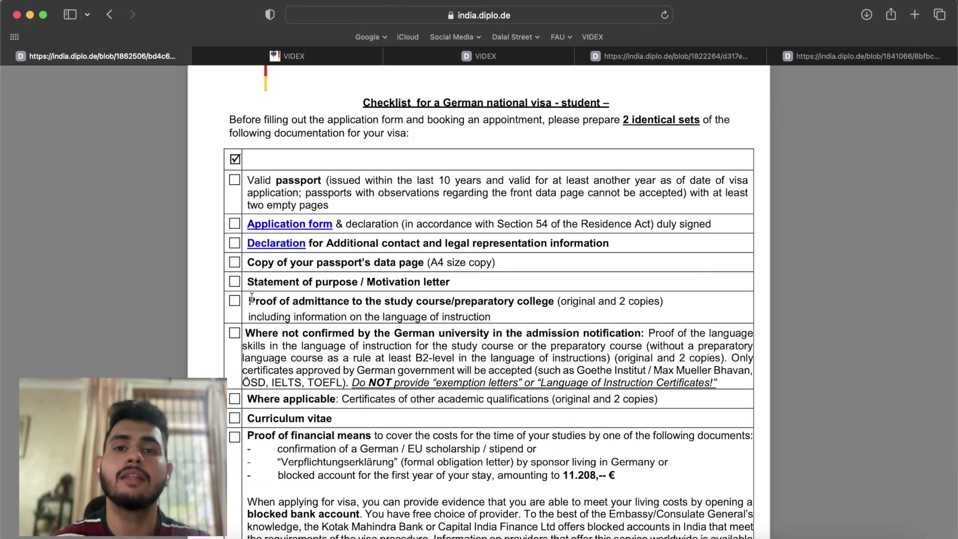